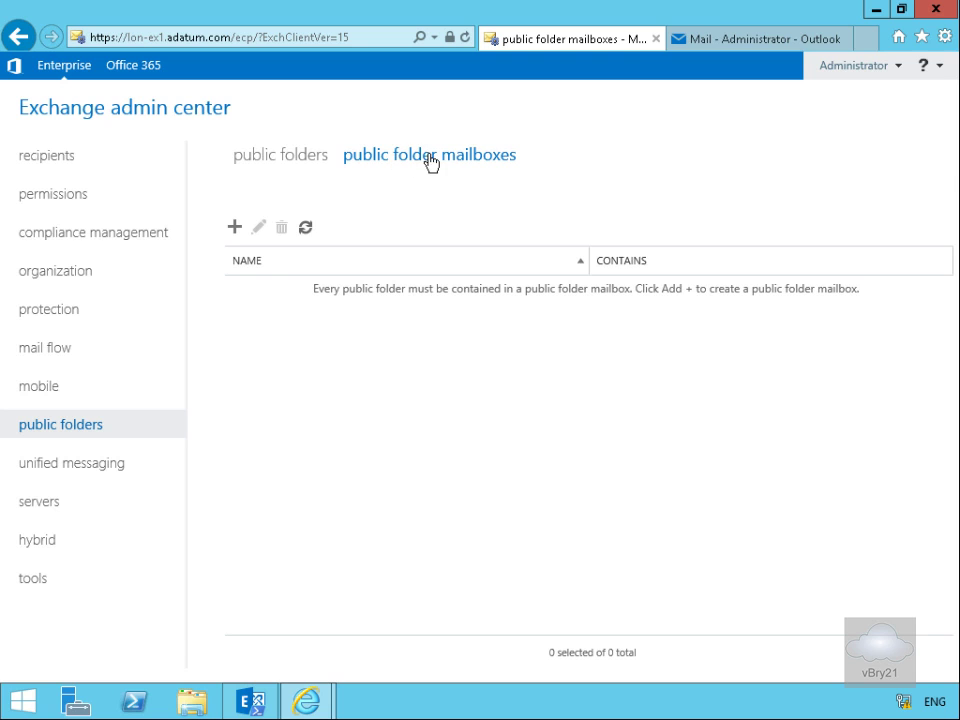
# Step: Start a new public folder mailbox from the public folder mailboxes page
pyautogui.click(236, 231)
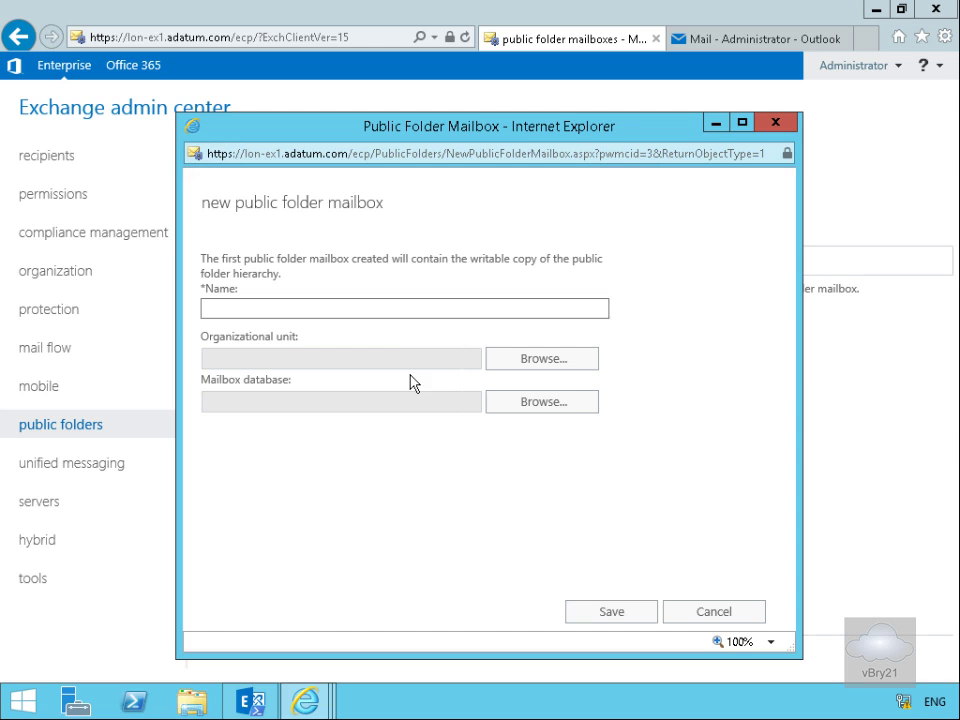
# Step: Create mailbox PFMBX1 in organizational unit Adatum.com/IT, stored on Mailbox Database 1
pyautogui.click(374, 309)
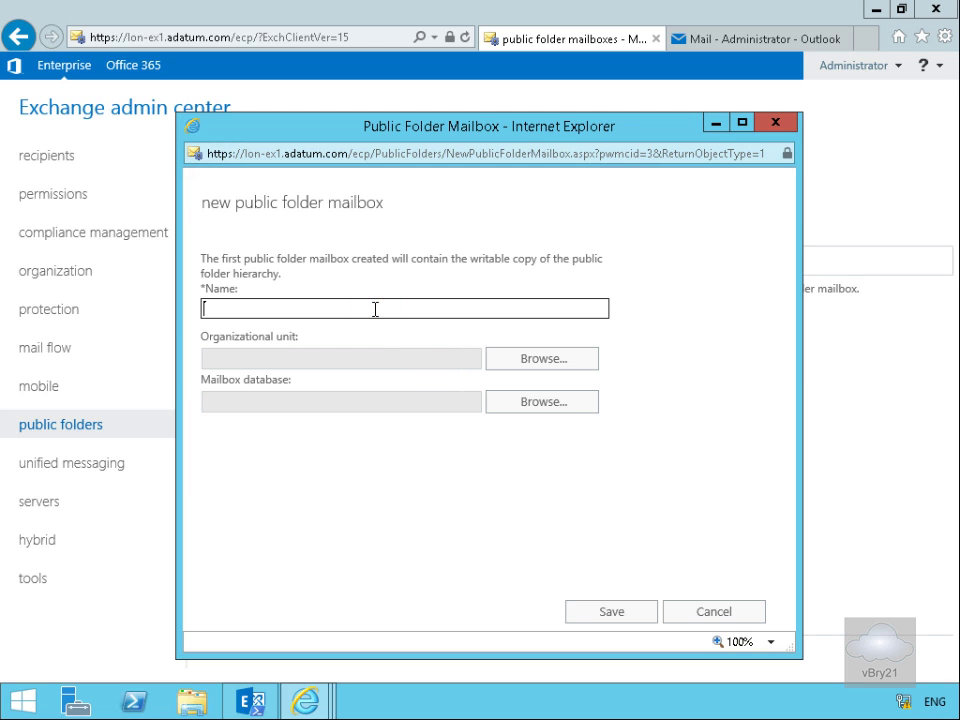
pyautogui.write('PFMBX1')
pyautogui.click(498, 364)
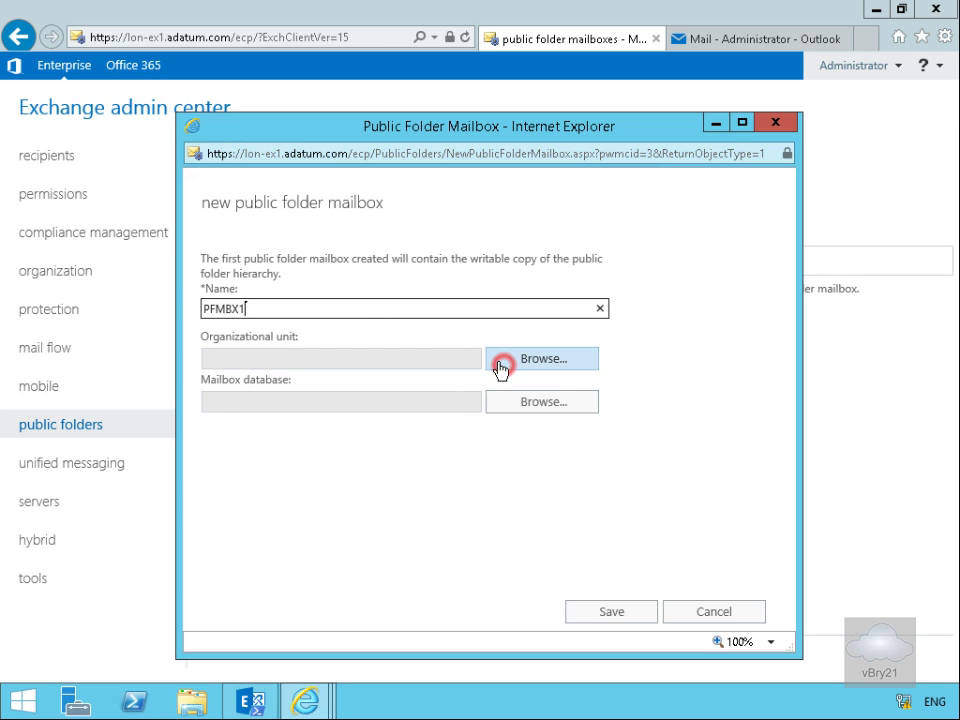
pyautogui.click(362, 302)
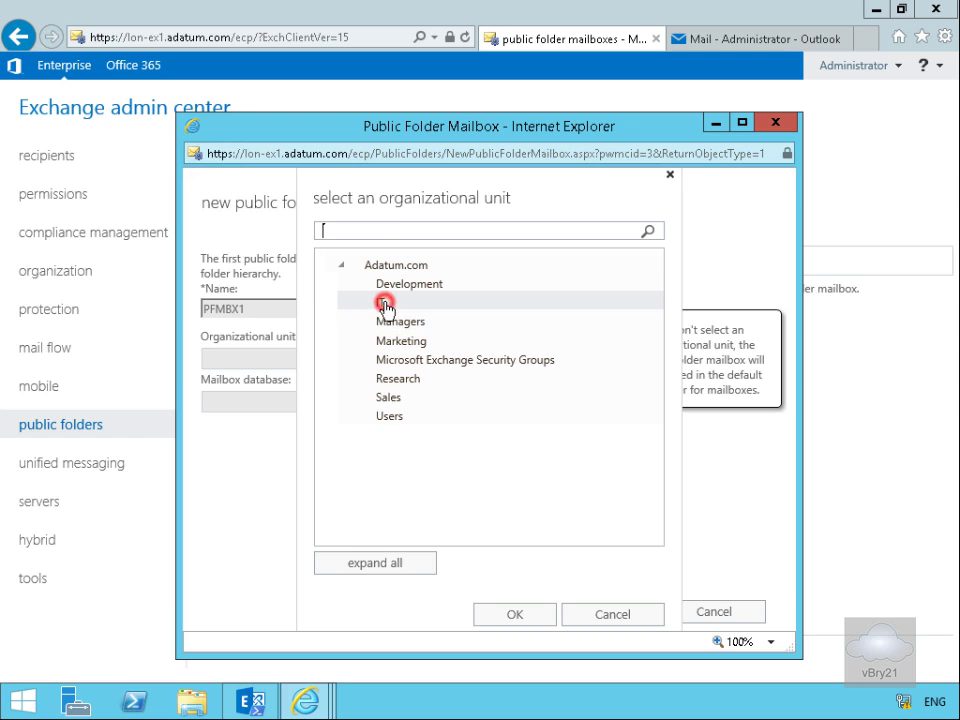
pyautogui.click(525, 615)
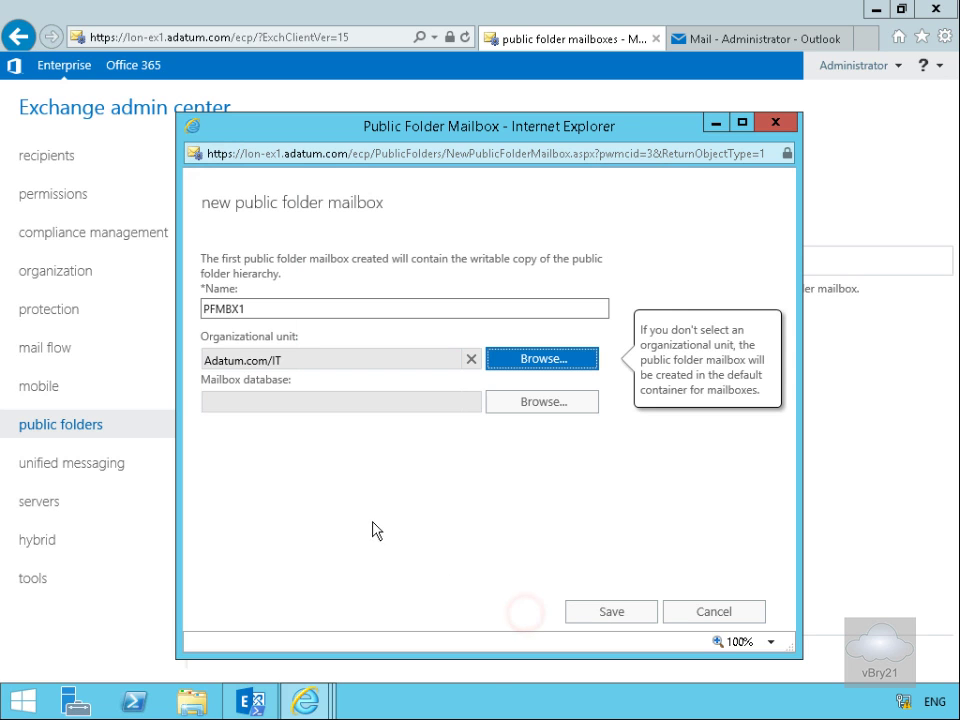
pyautogui.click(530, 409)
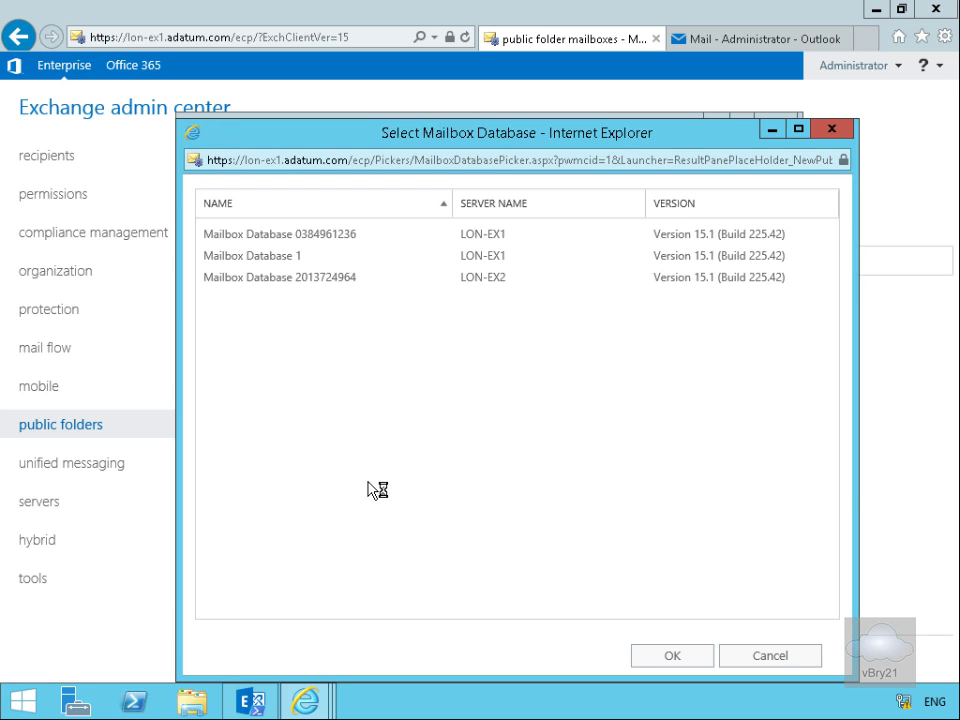
pyautogui.click(289, 256)
pyautogui.click(671, 655)
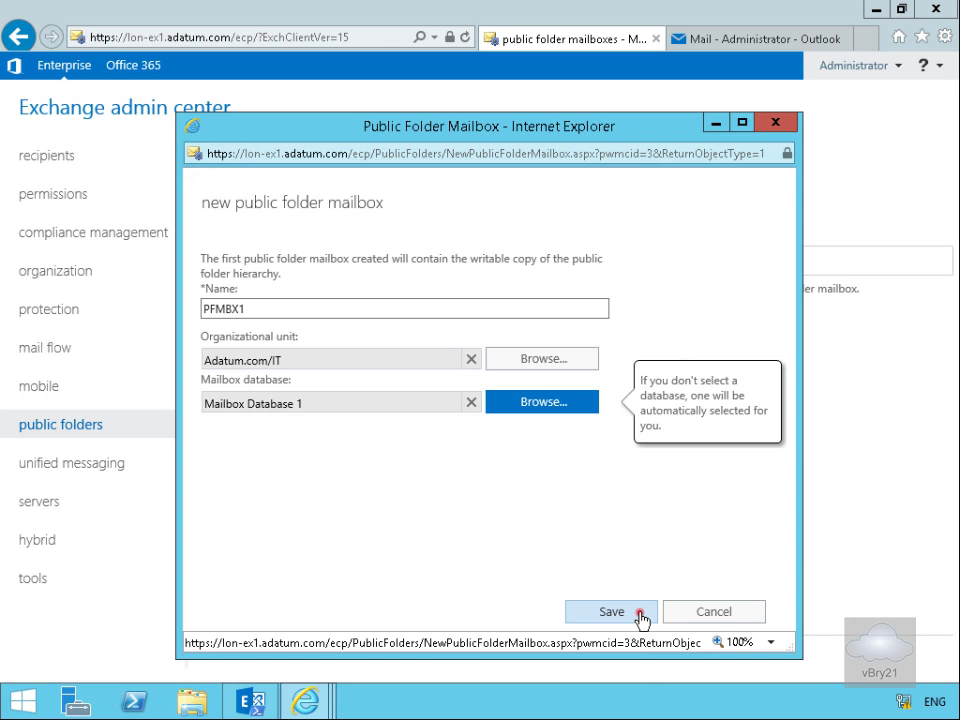
pyautogui.click(640, 612)
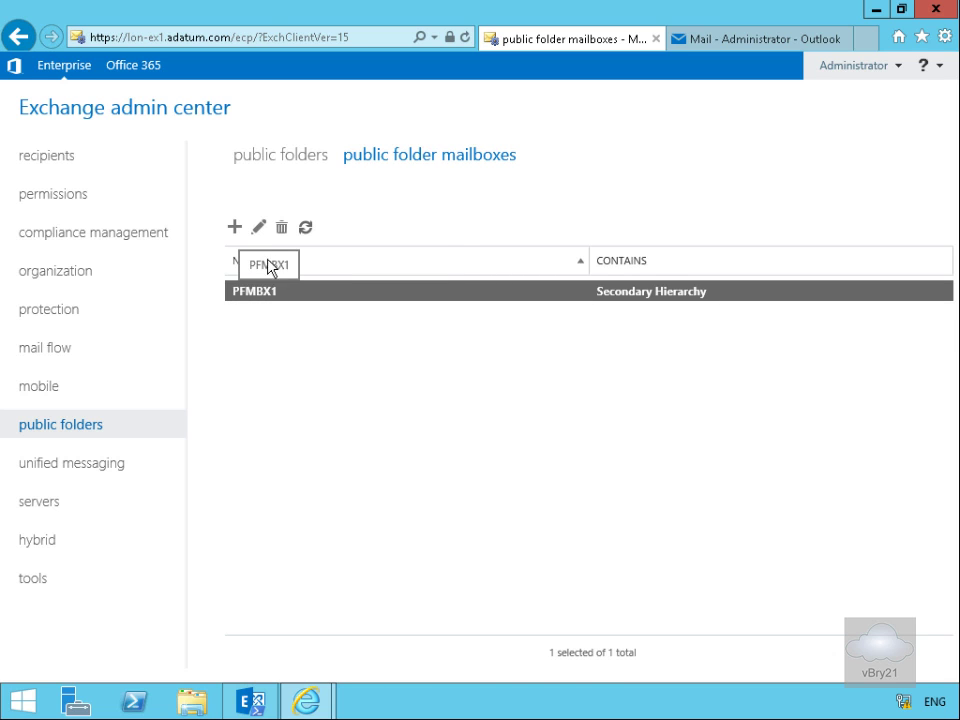
# Step: Add a second mailbox, PFMBX2, in the IT unit on Mailbox Database 1
pyautogui.click(236, 225)
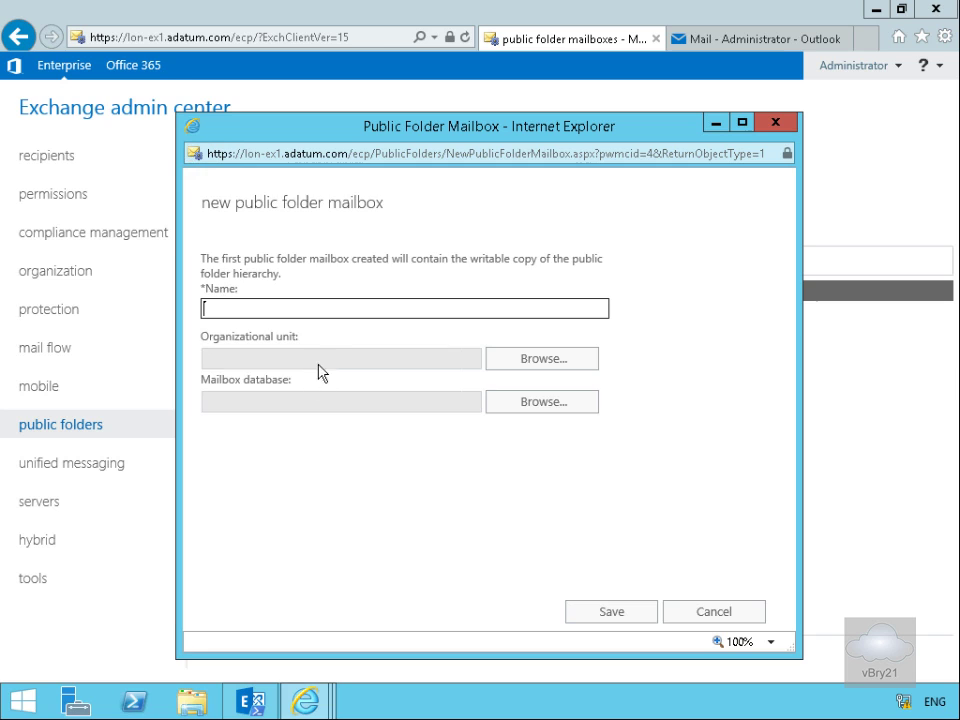
pyautogui.click(312, 311)
pyautogui.write('PFMBX2')
pyautogui.click(518, 361)
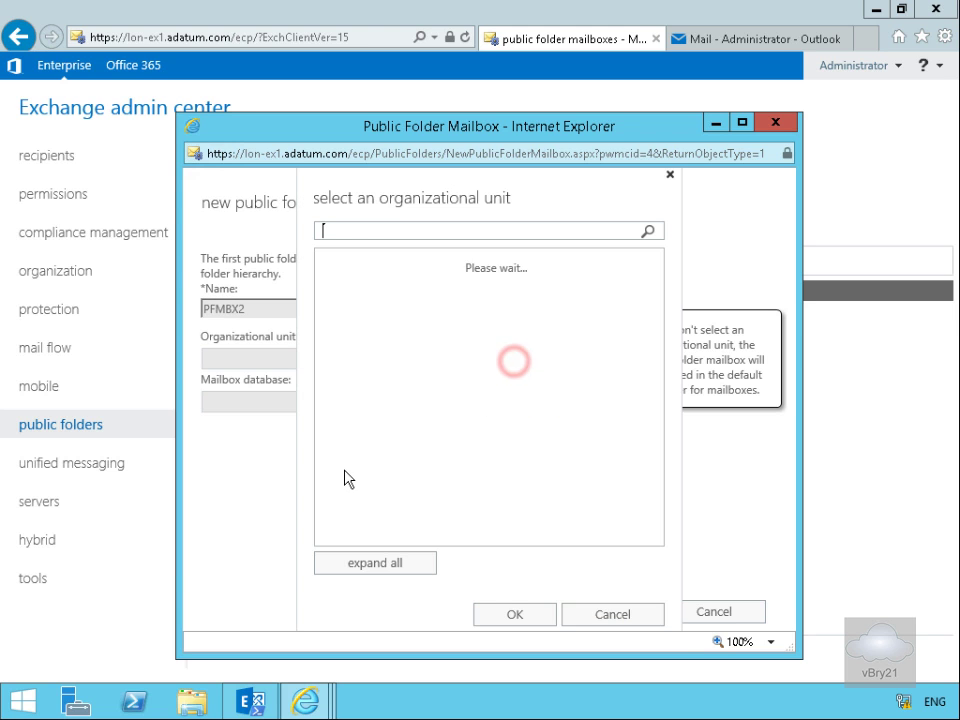
pyautogui.click(385, 304)
pyautogui.click(520, 614)
pyautogui.click(494, 406)
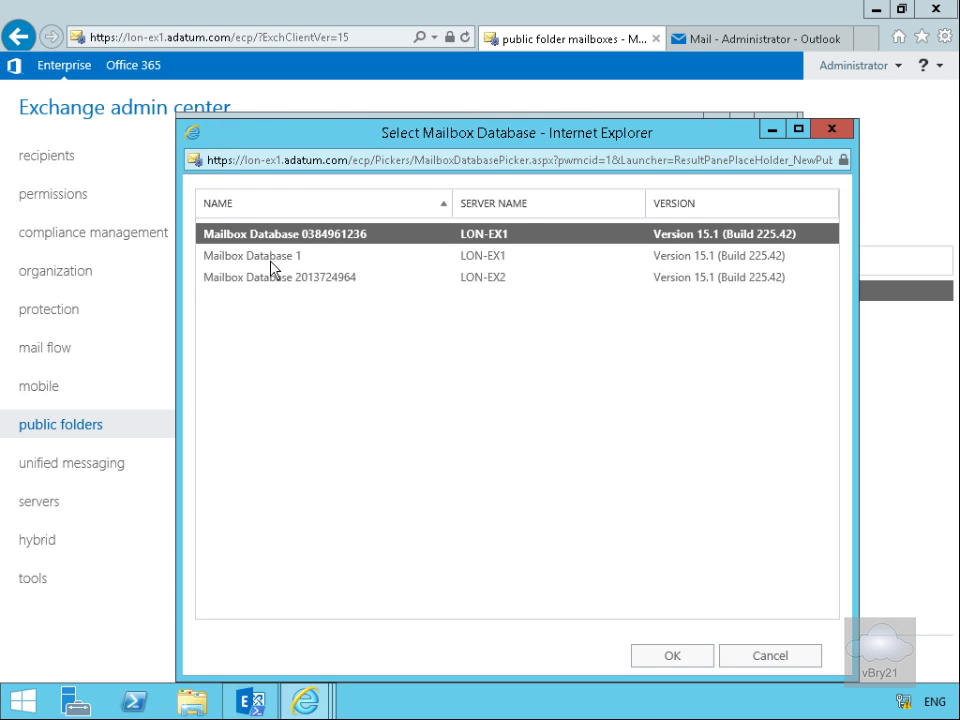
pyautogui.click(270, 255)
pyautogui.click(652, 656)
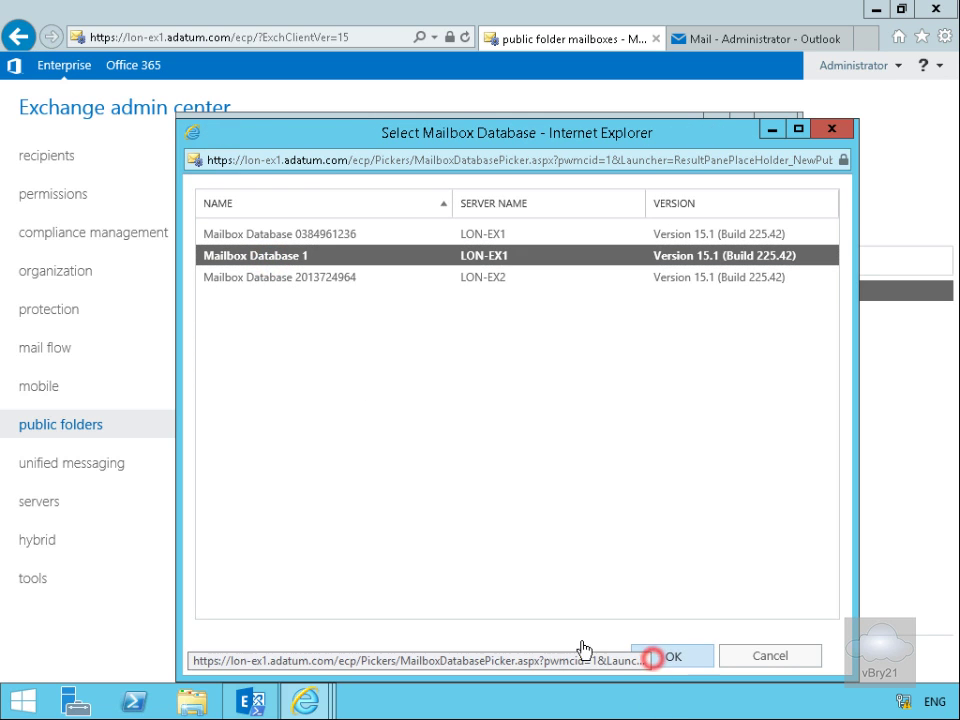
pyautogui.click(611, 617)
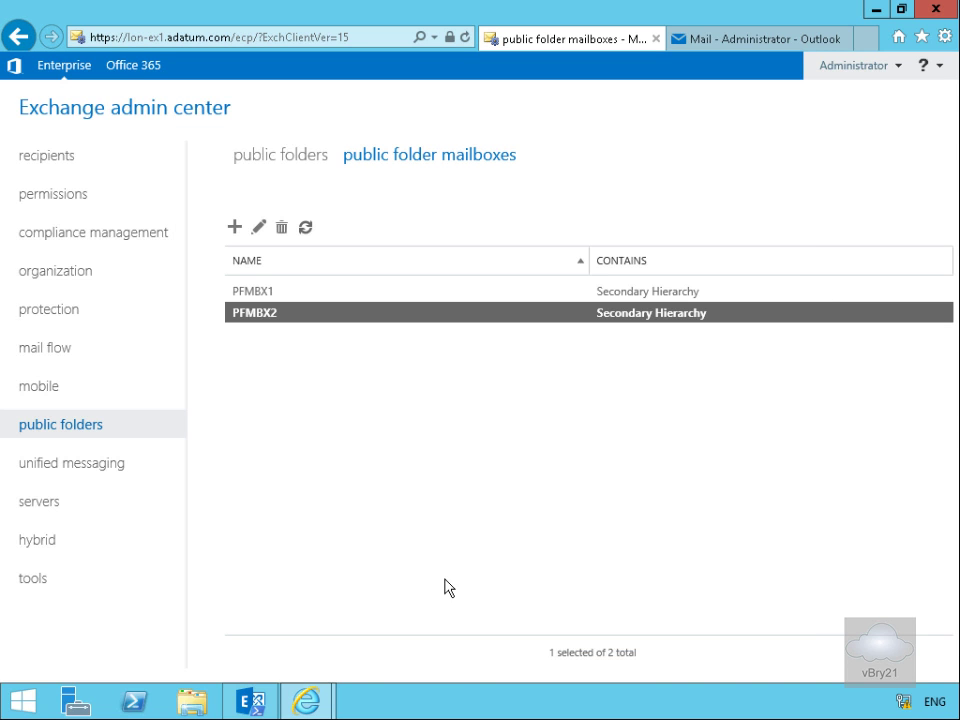
# Step: Create a top-level public folder named 'Departments' and open it to view its contents
pyautogui.click(298, 157)
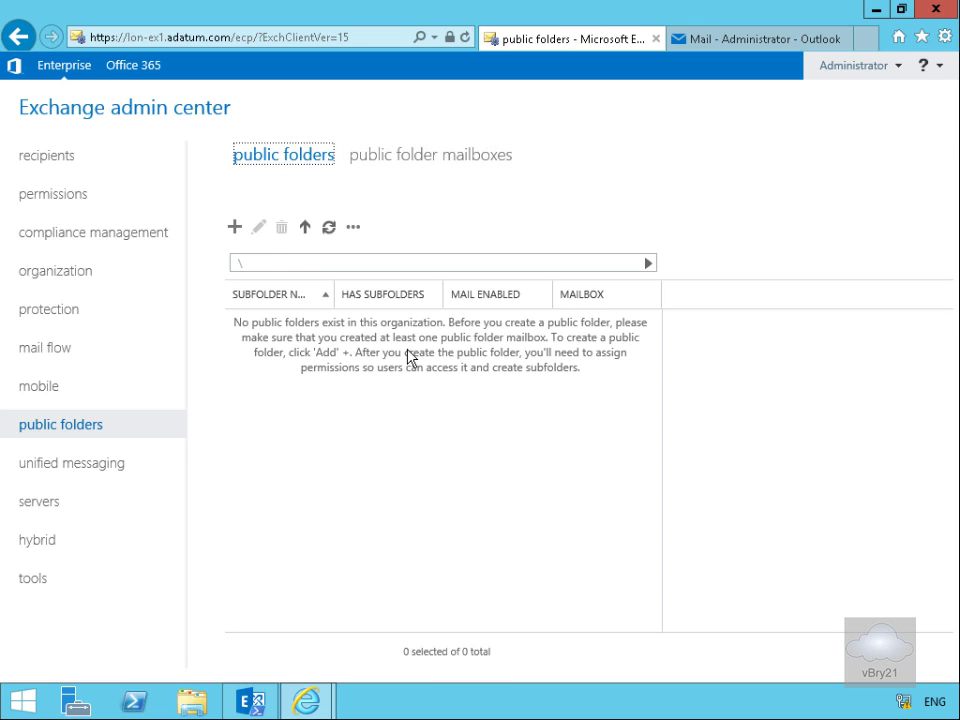
pyautogui.click(236, 229)
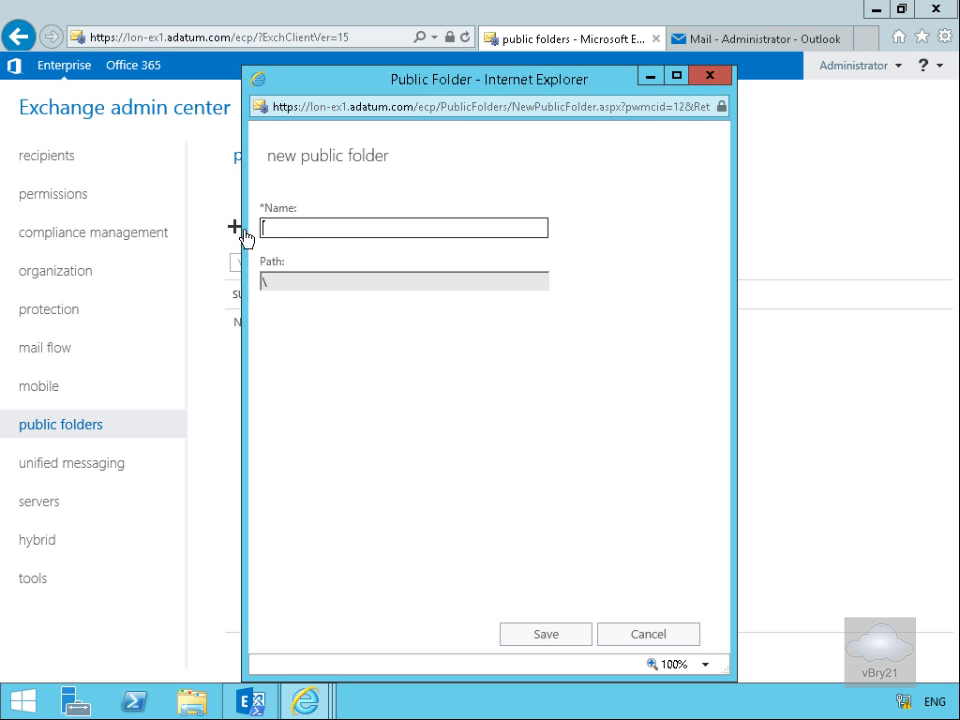
pyautogui.click(291, 231)
pyautogui.write('Departments')
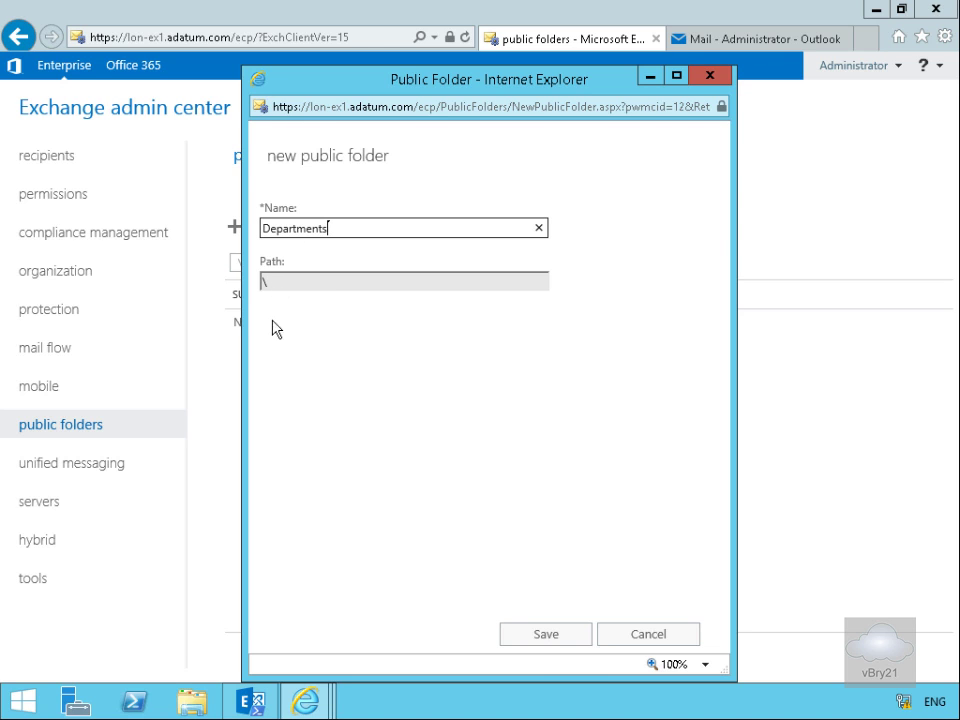
pyautogui.click(576, 632)
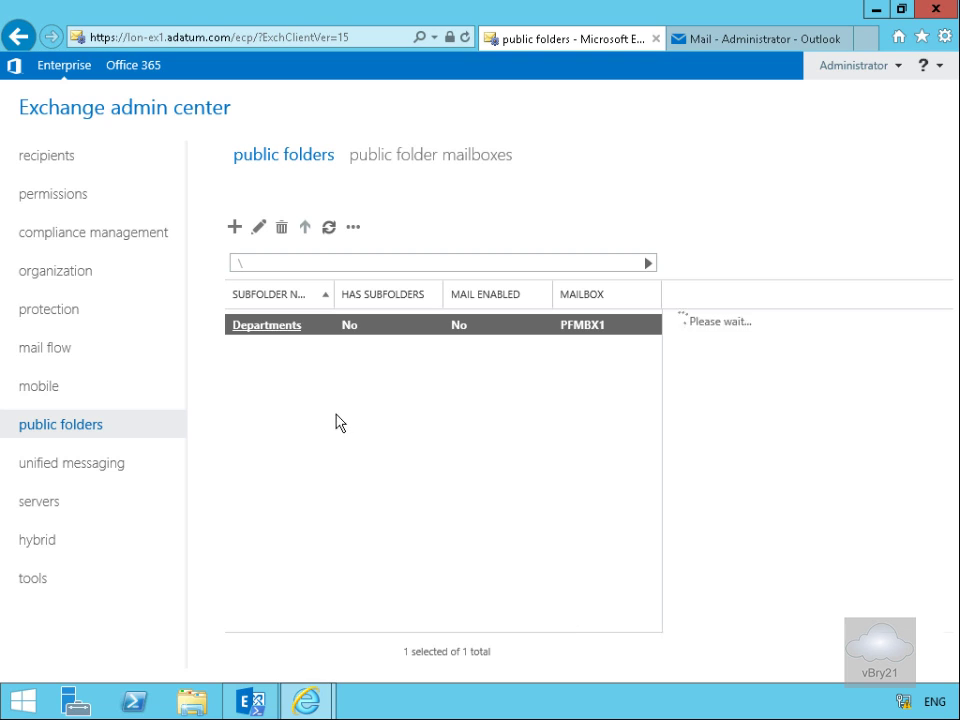
pyautogui.click(277, 326)
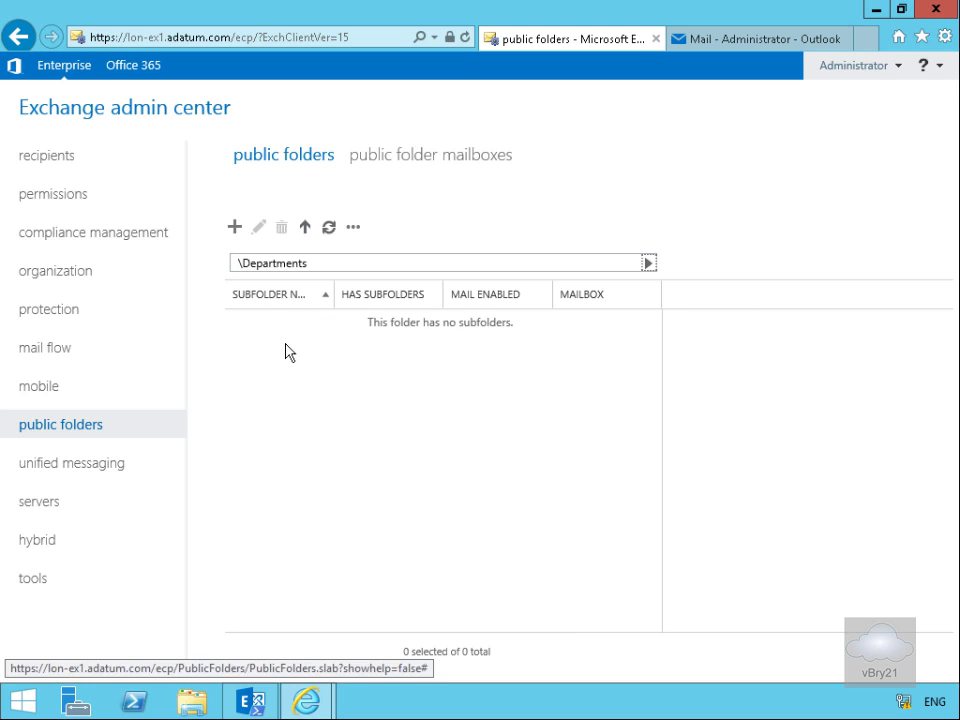
# Step: Add a subfolder named 'IT' inside Departments
pyautogui.click(234, 228)
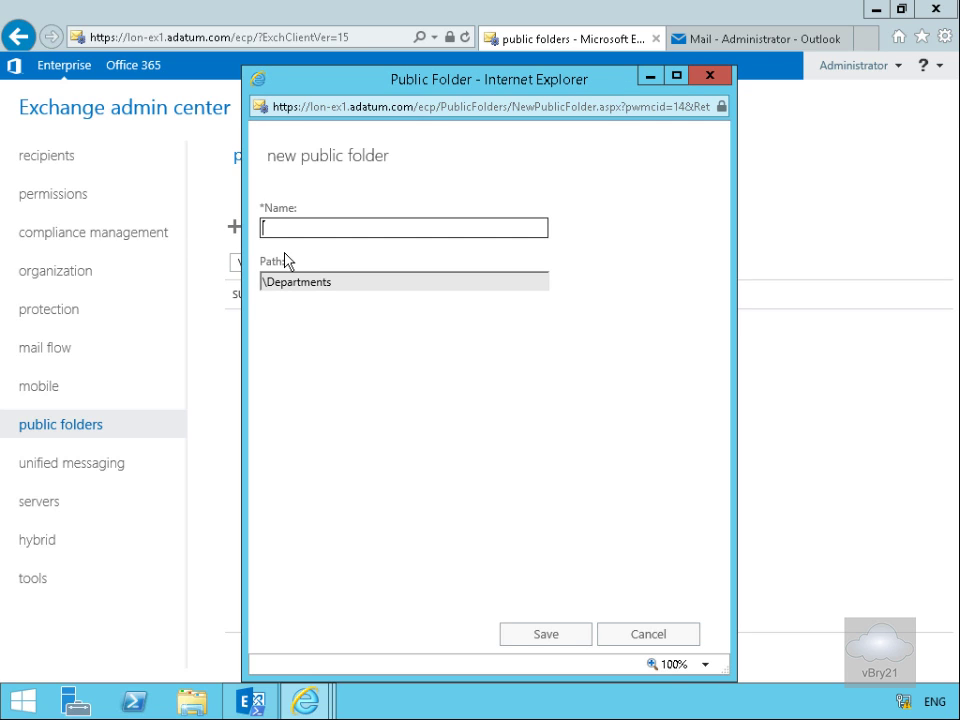
pyautogui.write('IT')
pyautogui.click(549, 632)
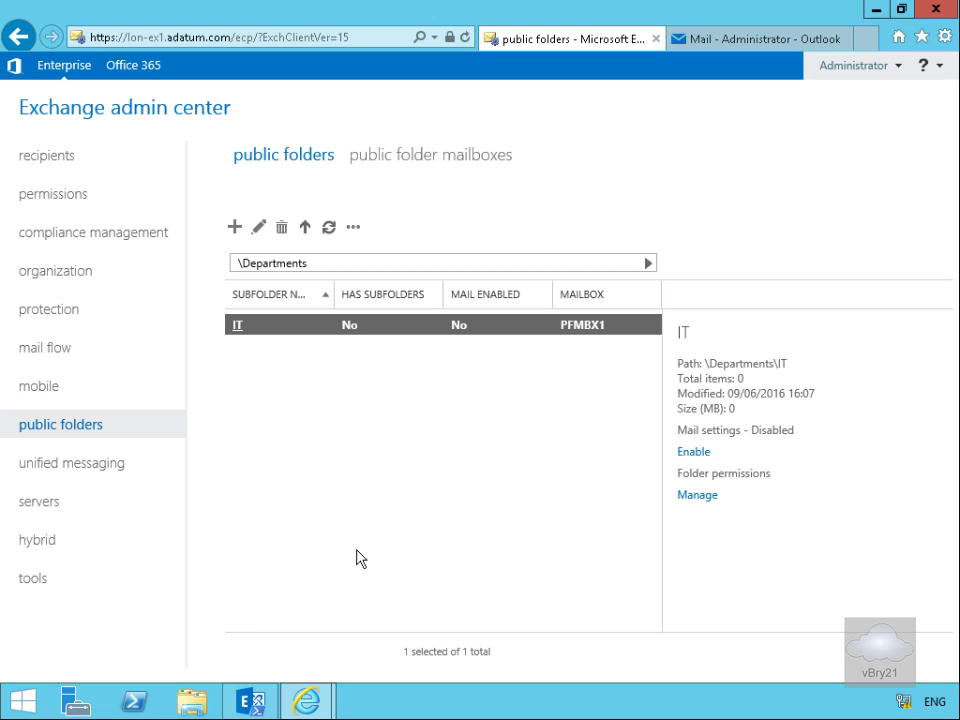
# Step: In Exchange Management Shell, list all public folders recursively with Get-PublicFolder -Recurse | FL
pyautogui.click(250, 701)
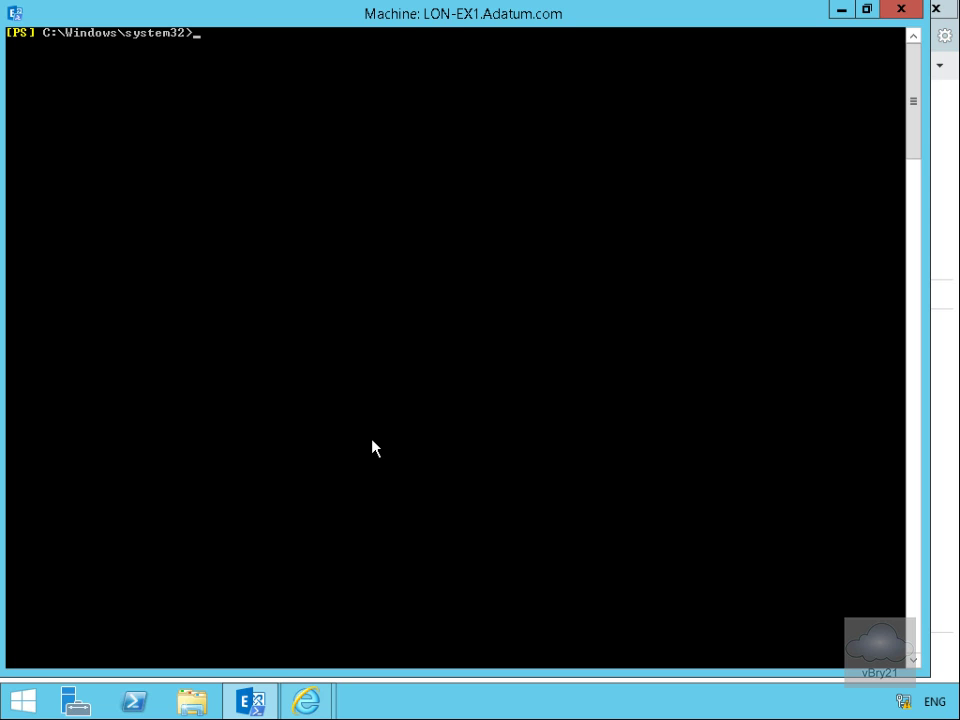
pyautogui.write('Get-PublicFolder -Recurse | FL')
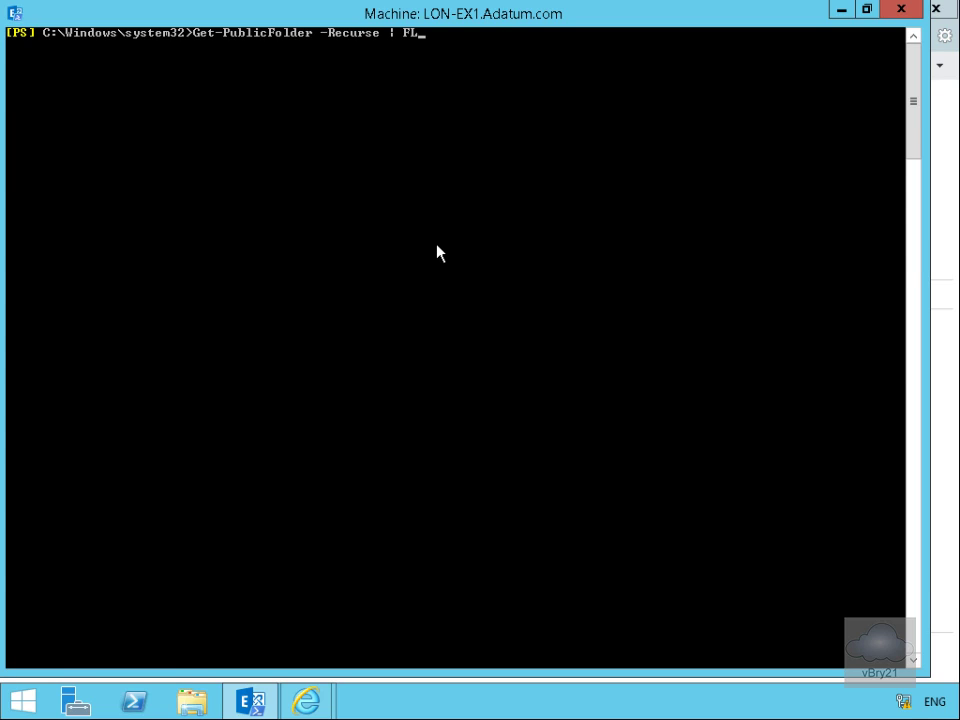
pyautogui.press('Return')
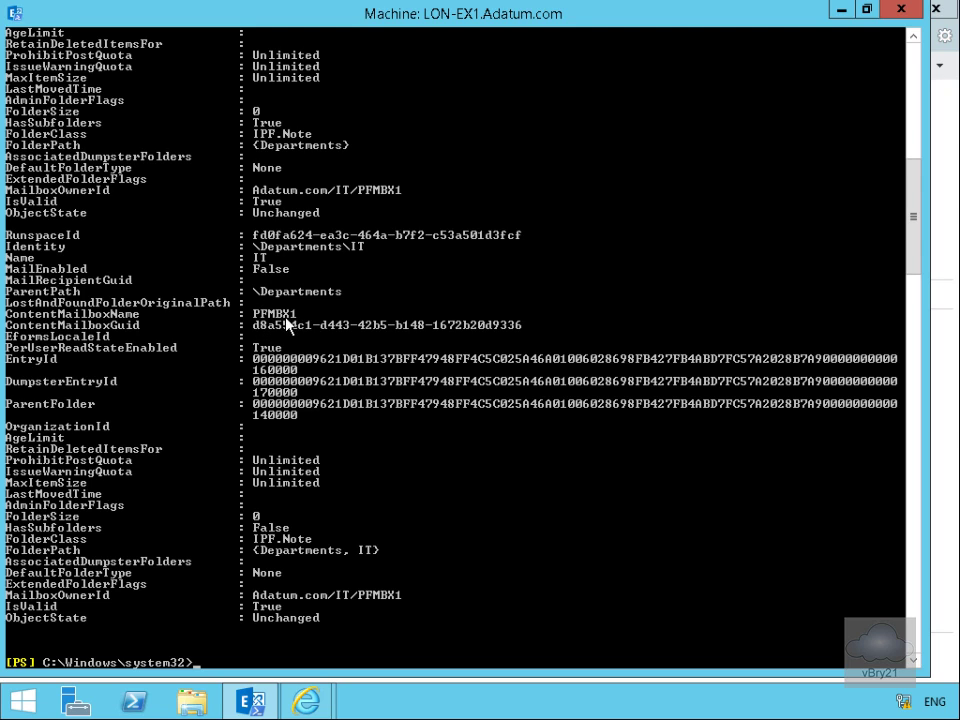
pyautogui.scroll(6, 313, 432)
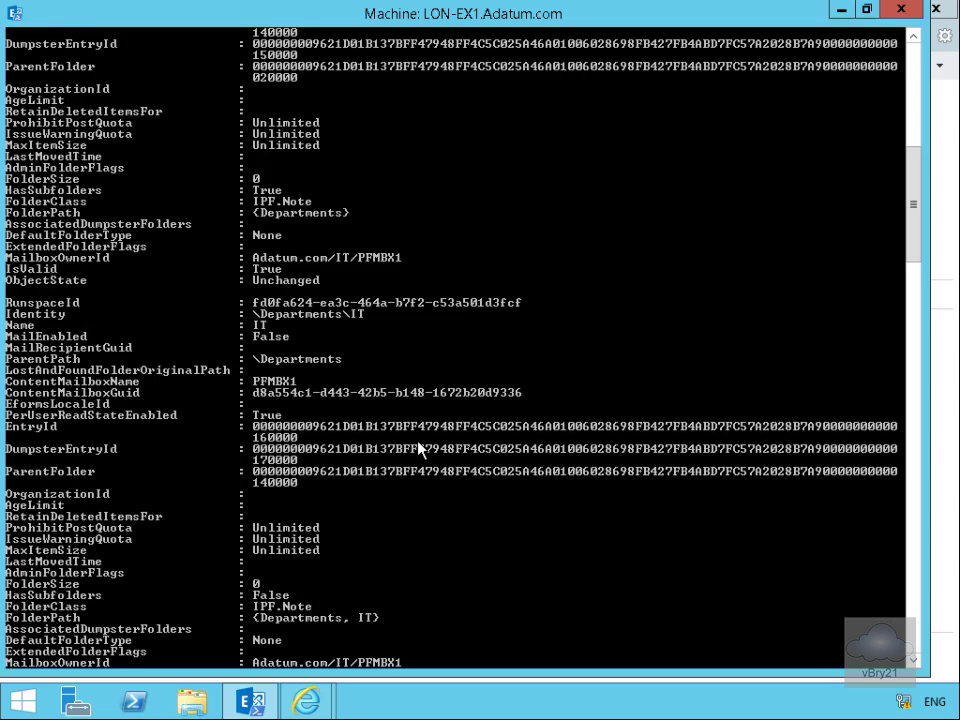
pyautogui.scroll(1, 418, 449)
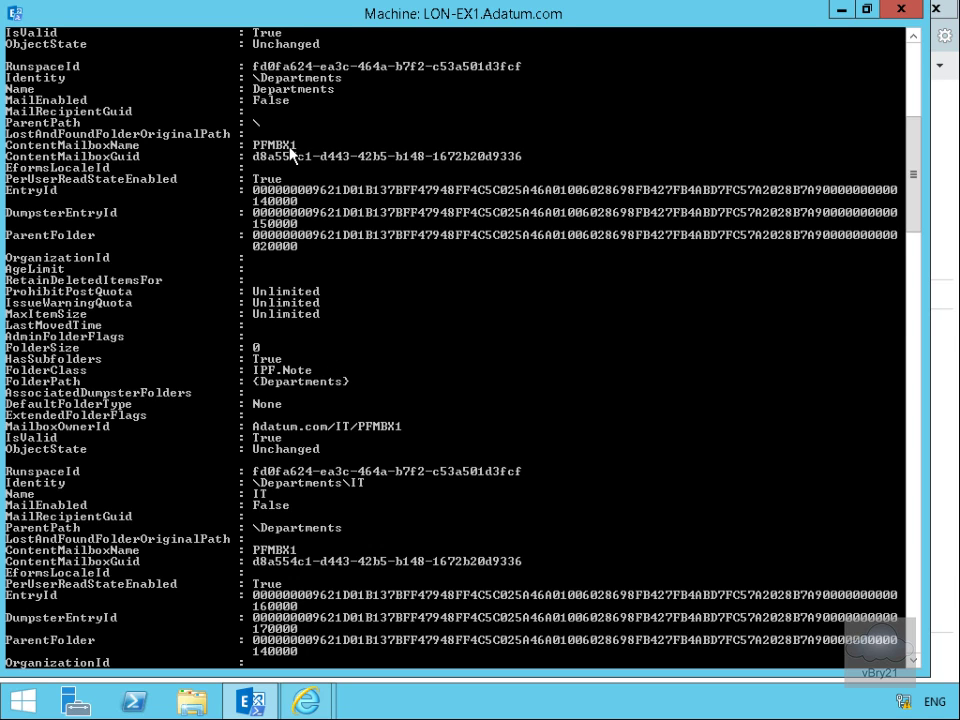
pyautogui.scroll(-7, 663, 343)
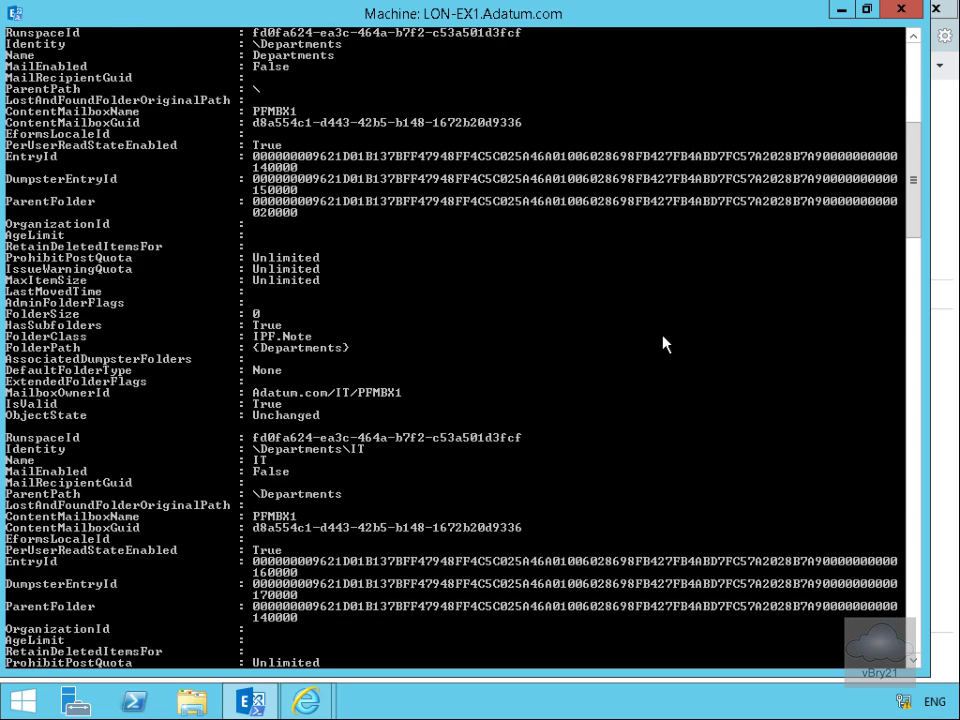
pyautogui.scroll(-3, 632, 365)
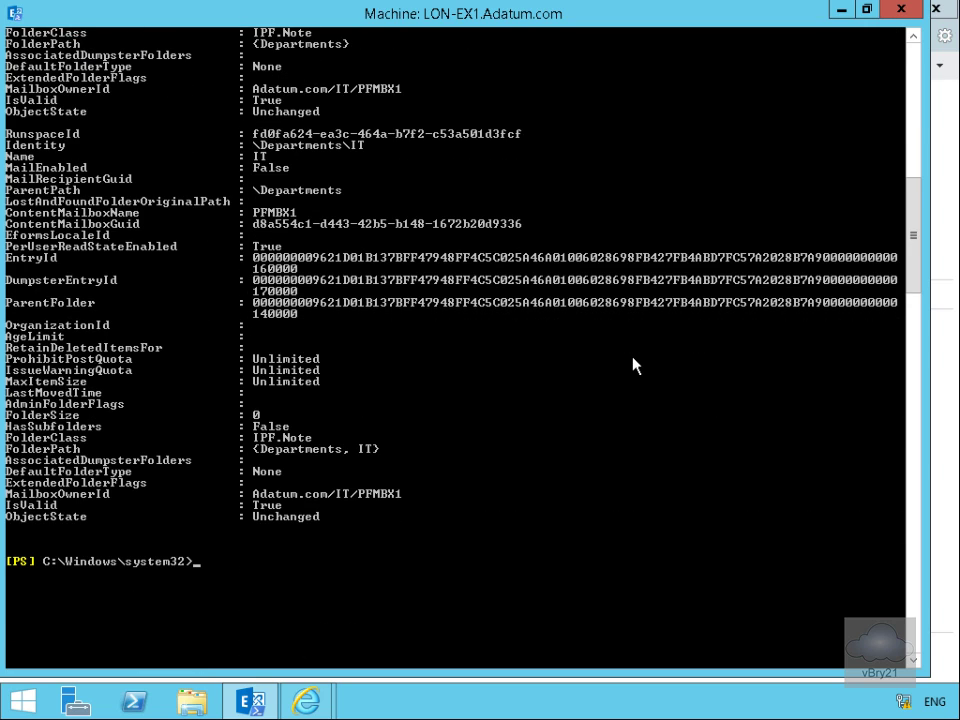
# Step: Clear the console and run New-PublicFolder -Name Research -Path \Departments -Mailbox PFMBX2
pyautogui.write('cls')
pyautogui.press('Return')
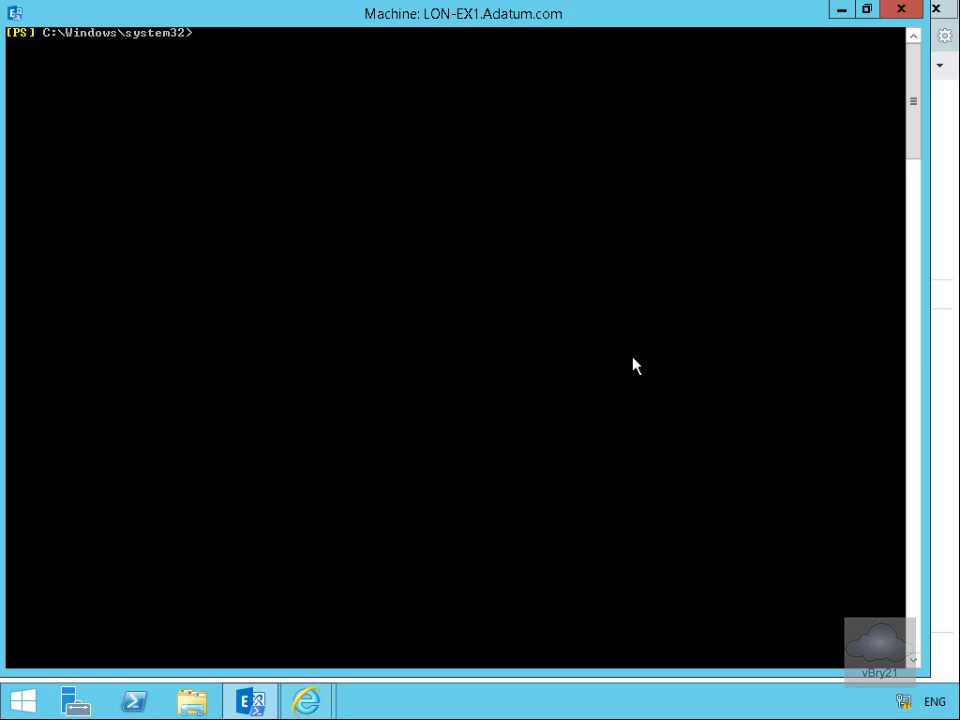
pyautogui.rightClick(632, 365)
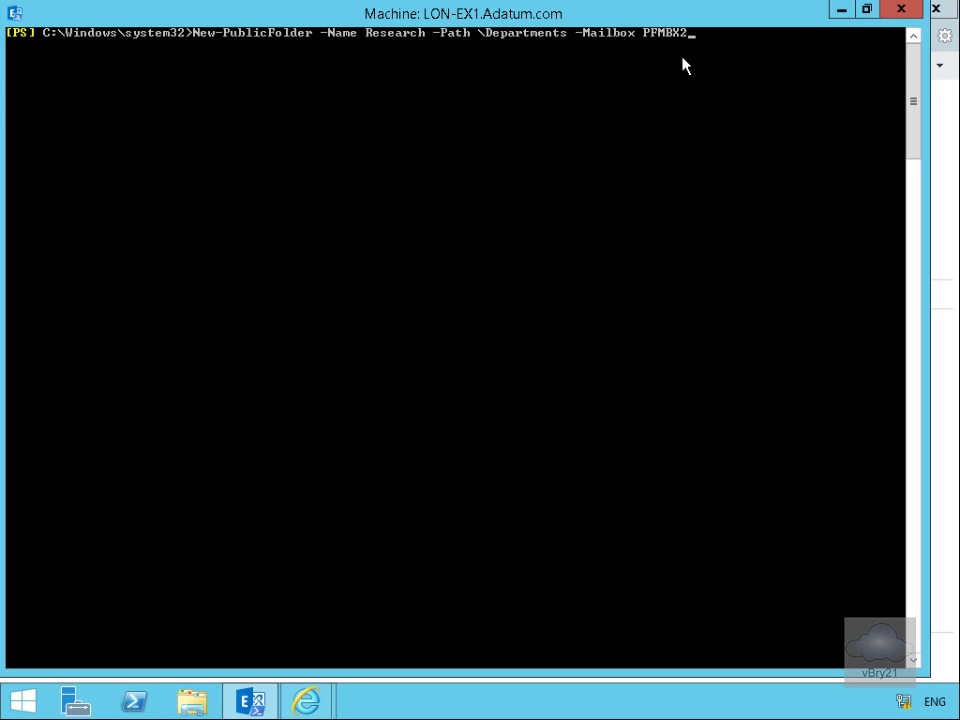
pyautogui.press('Return')
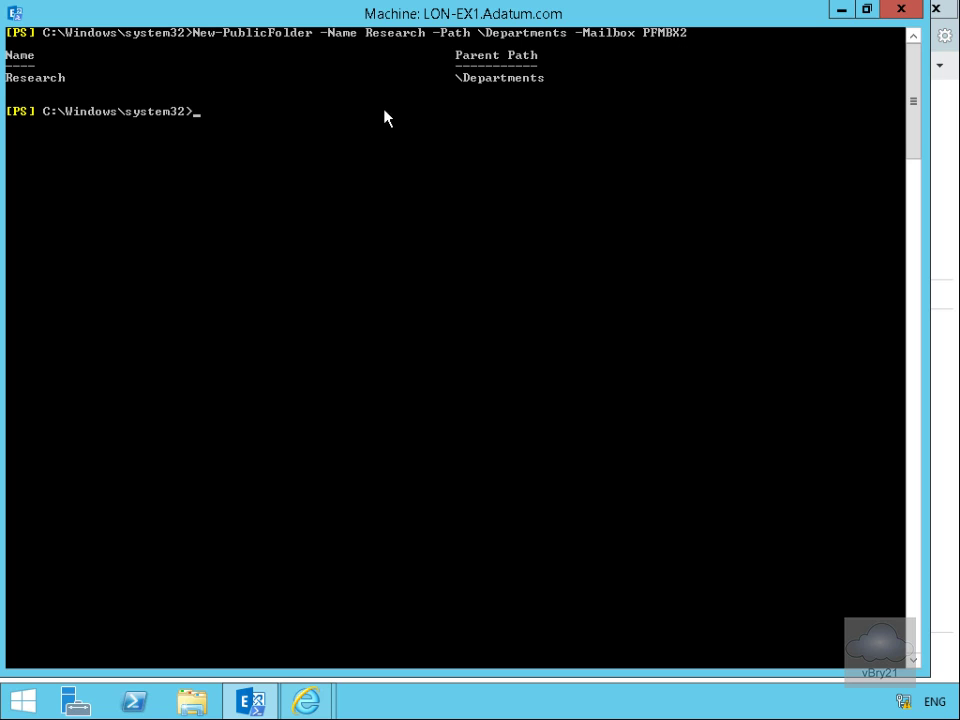
pyautogui.moveTo(315, 700)
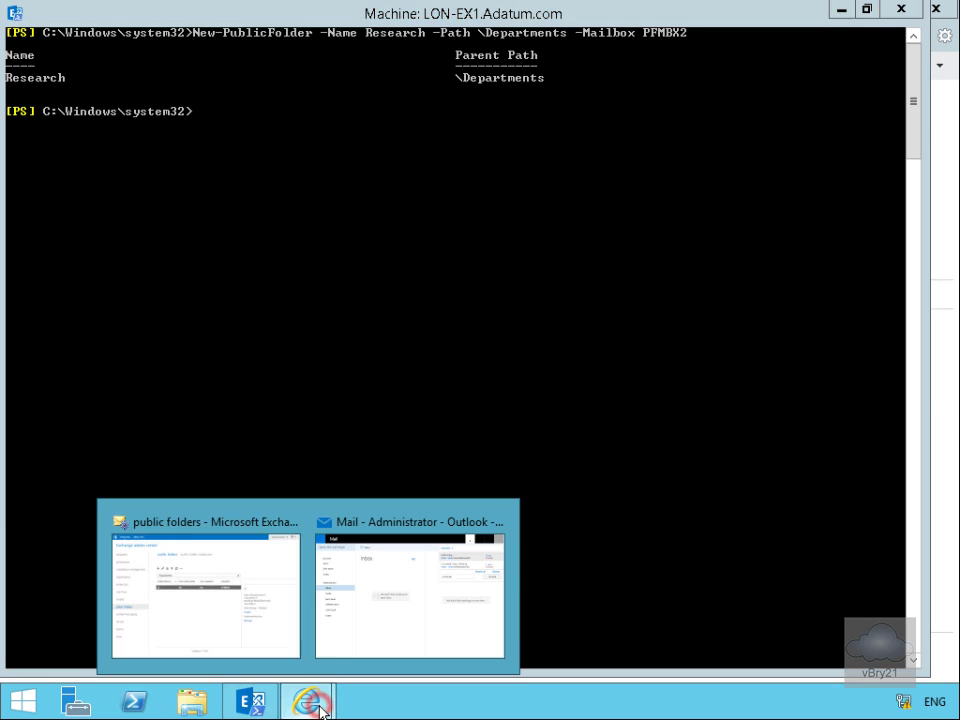
pyautogui.click(197, 612)
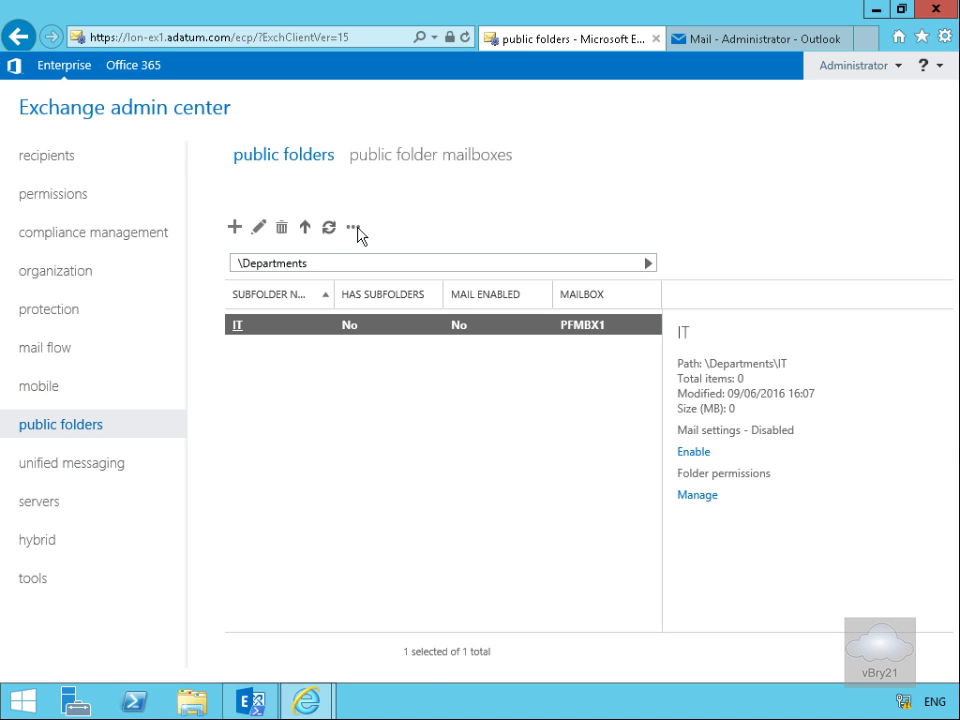
# Step: Refresh to show Research, then open the Departments folder's permissions from the root level
pyautogui.click(329, 227)
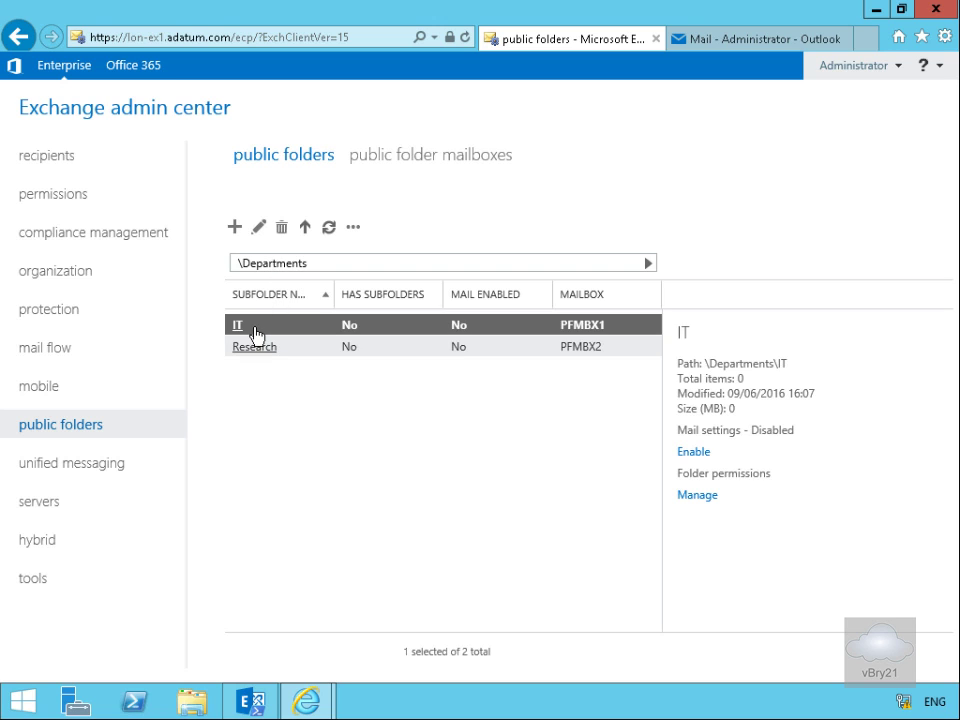
pyautogui.click(303, 234)
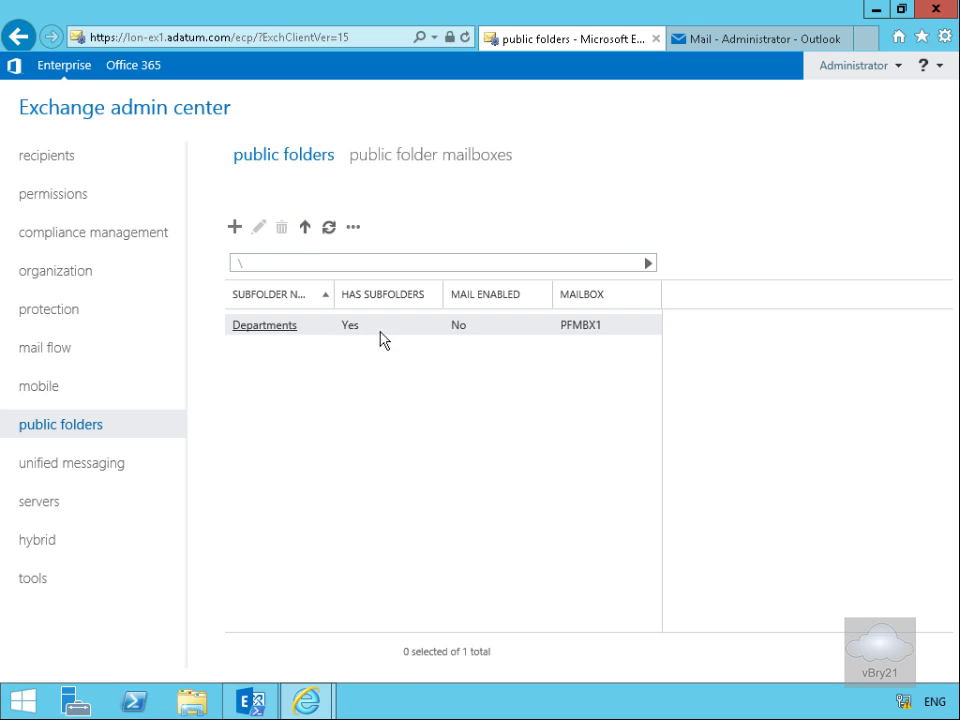
pyautogui.click(569, 333)
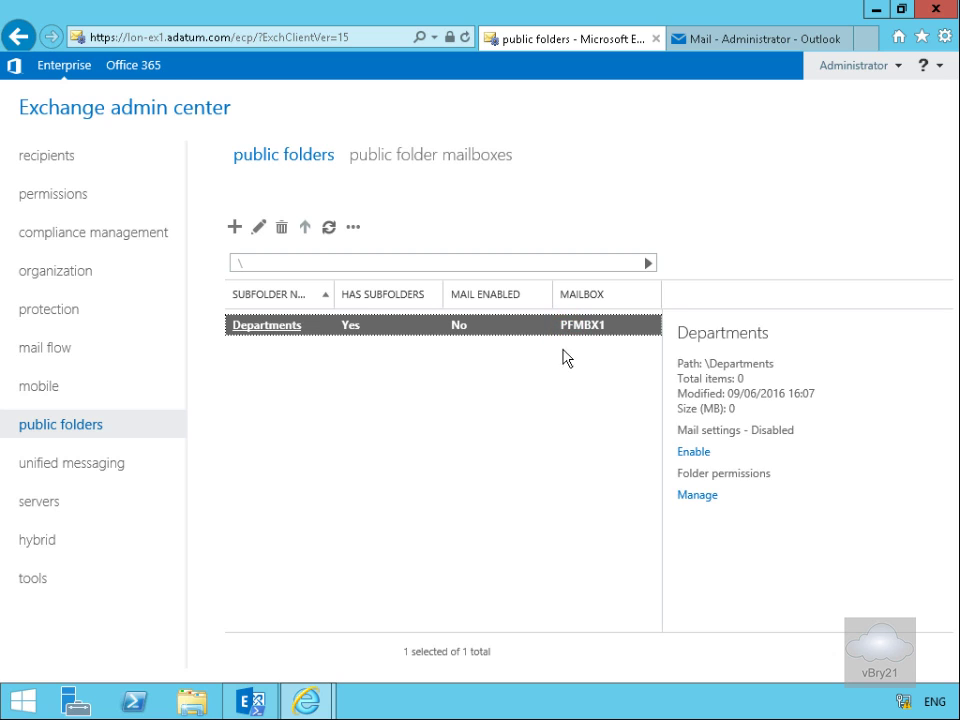
pyautogui.click(698, 495)
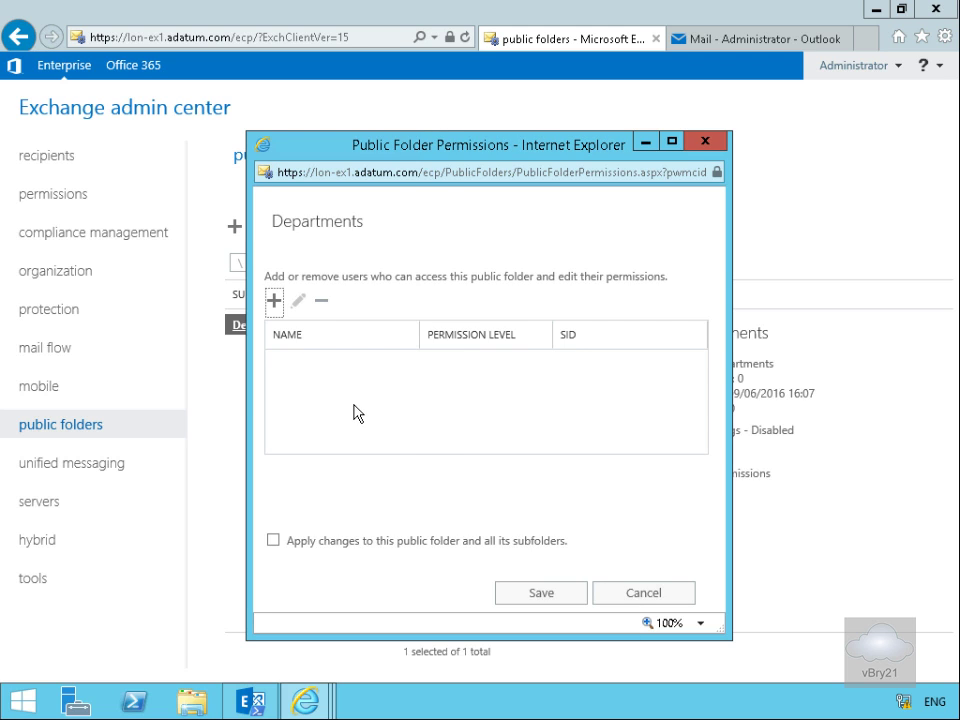
# Step: Add Administrator as a permission user and try the Reviewer, Contributor and Non Editing Author levels
pyautogui.click(274, 300)
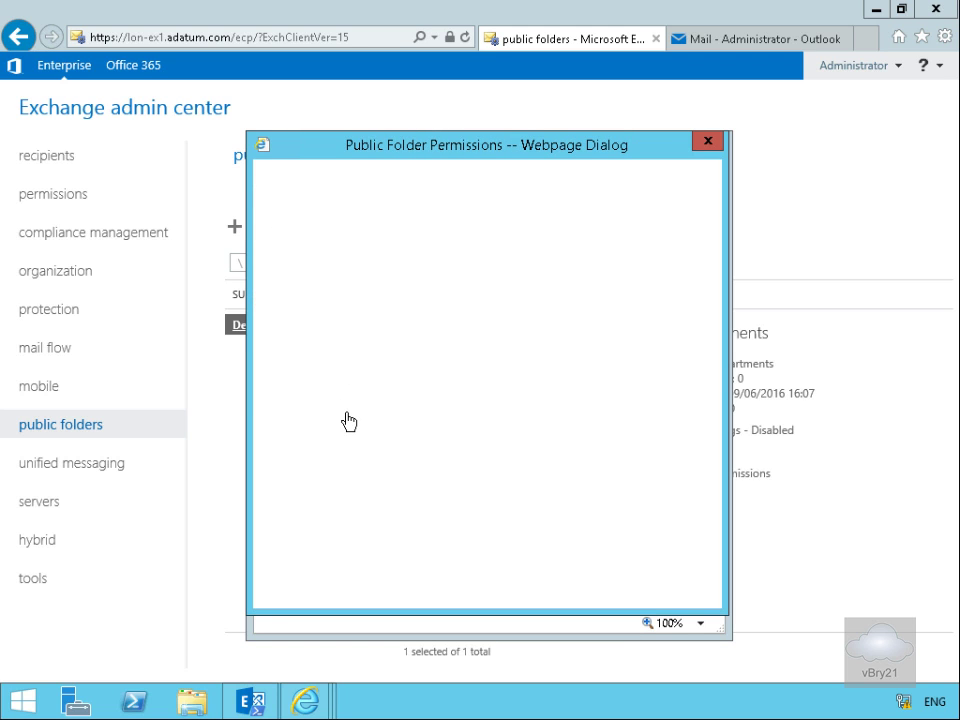
pyautogui.click(462, 298)
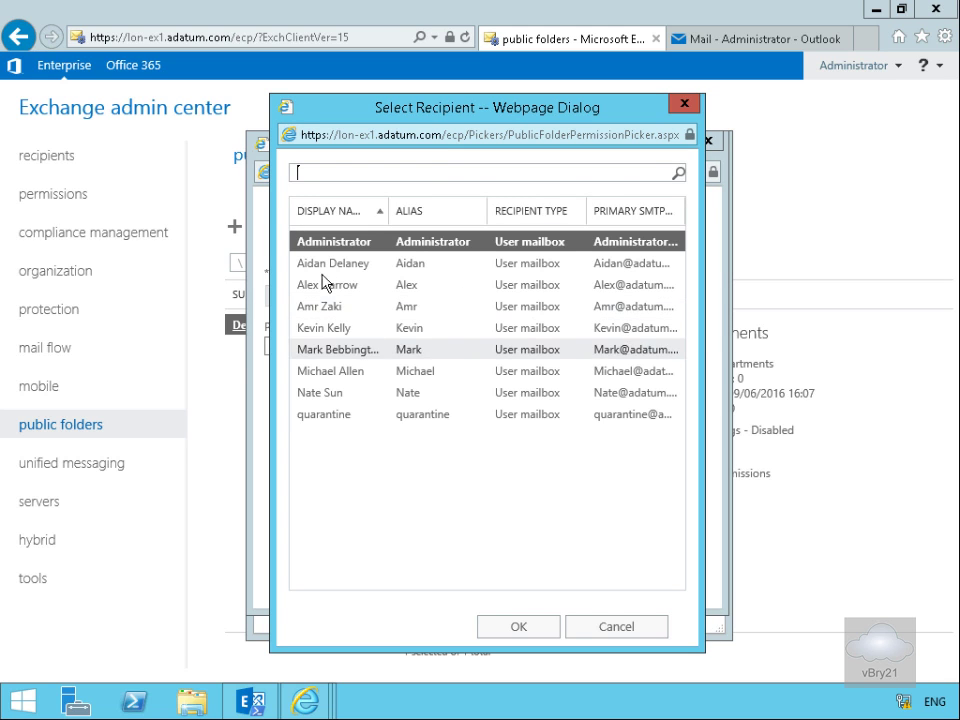
pyautogui.click(508, 627)
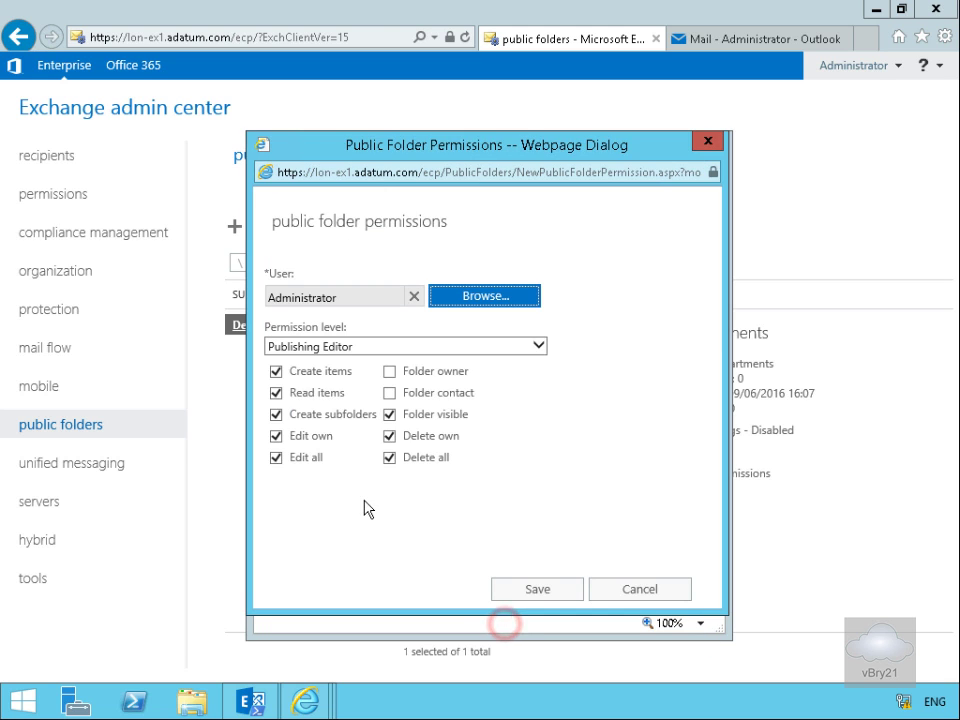
pyautogui.click(539, 347)
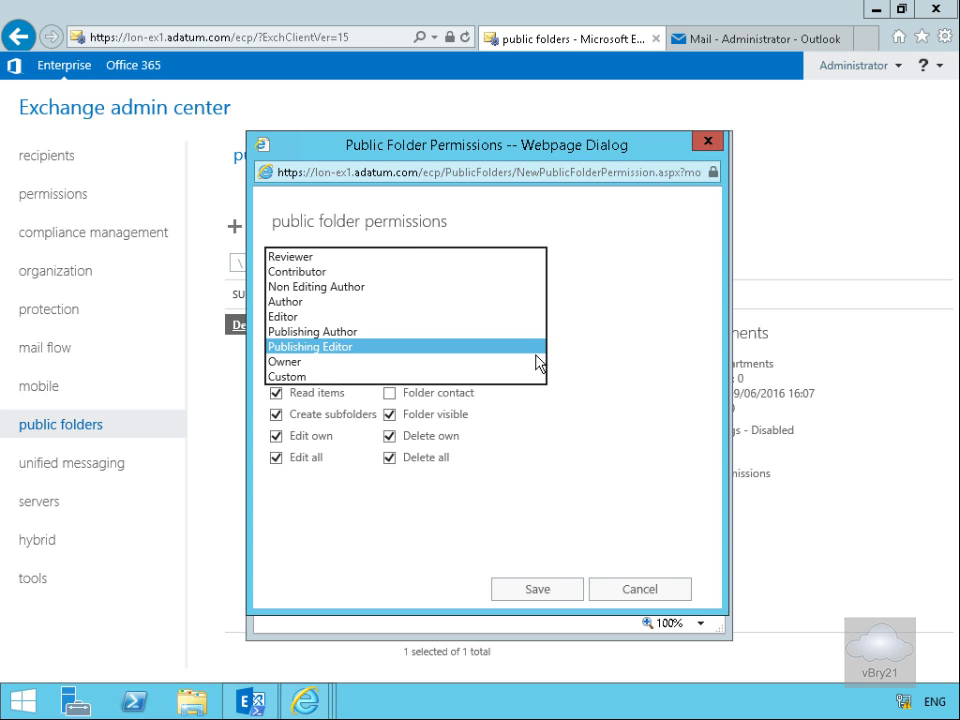
pyautogui.click(350, 257)
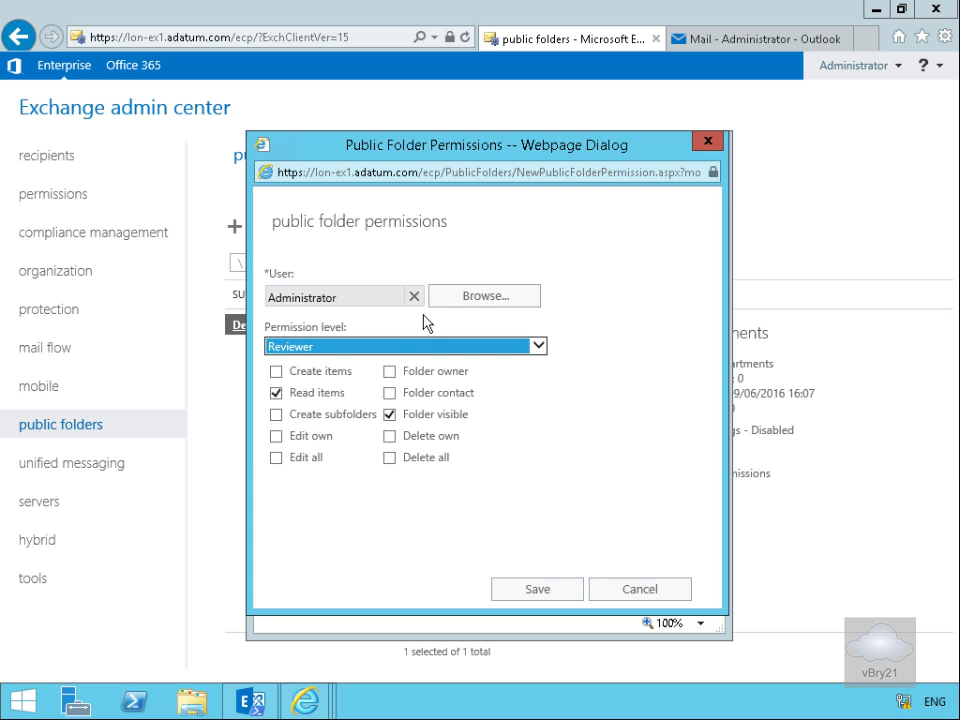
pyautogui.click(400, 347)
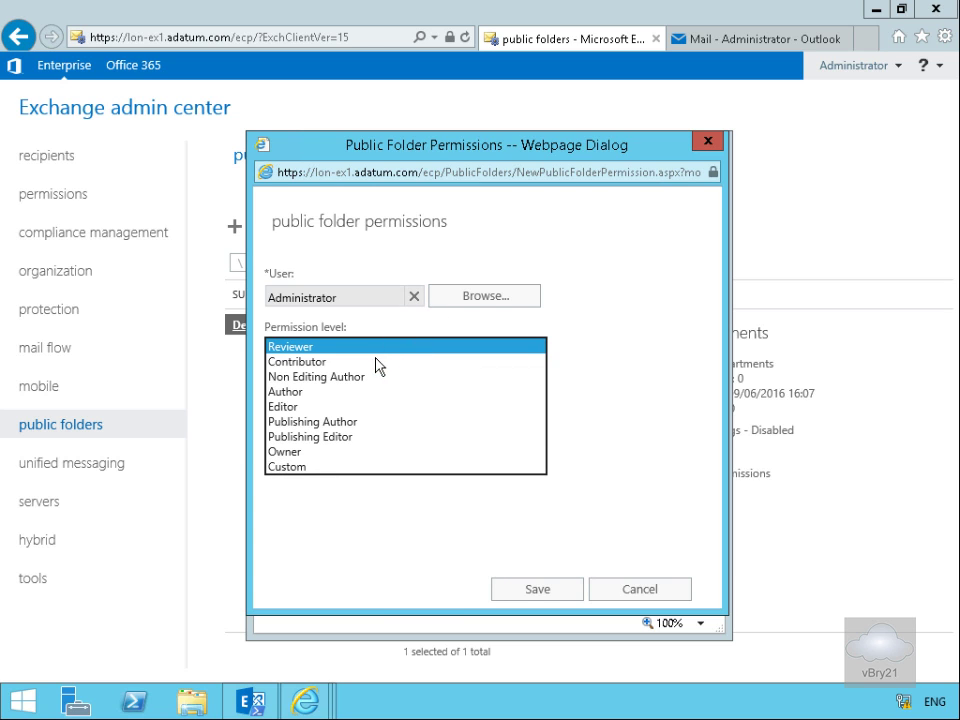
pyautogui.click(372, 362)
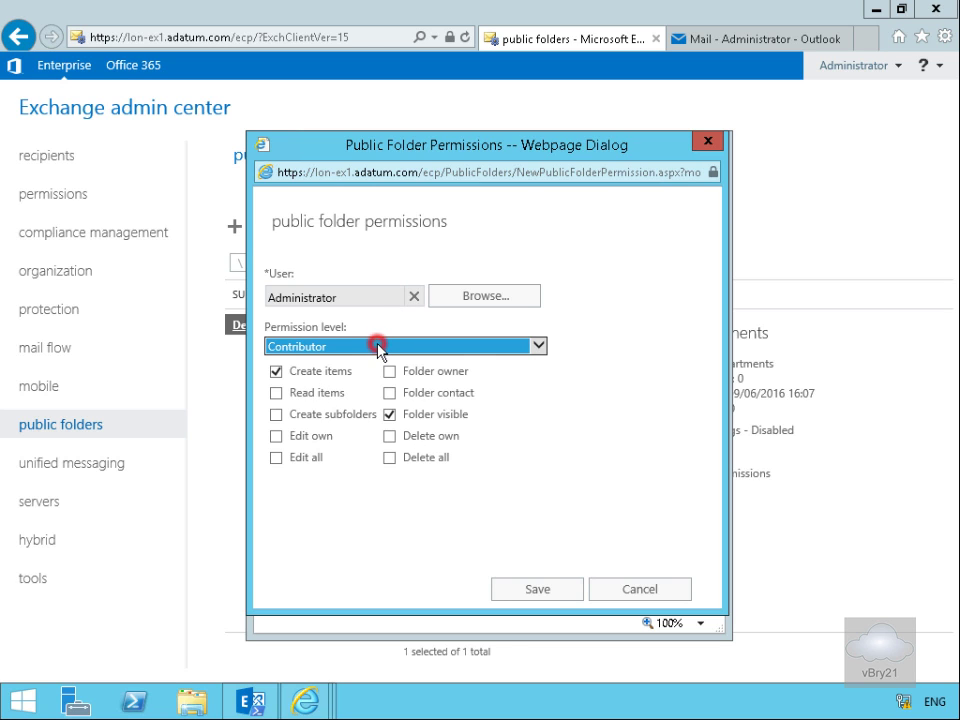
pyautogui.click(377, 346)
pyautogui.click(370, 362)
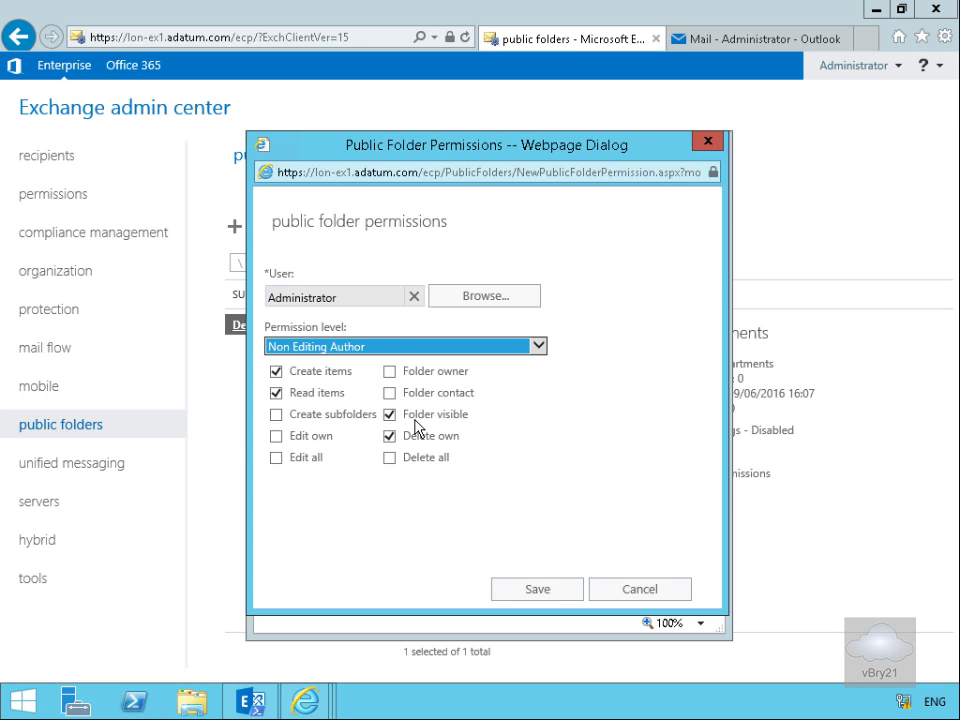
# Step: Compare the Author, Editor, Publishing Author and Publishing Editor permission levels
pyautogui.click(390, 347)
pyautogui.click(356, 364)
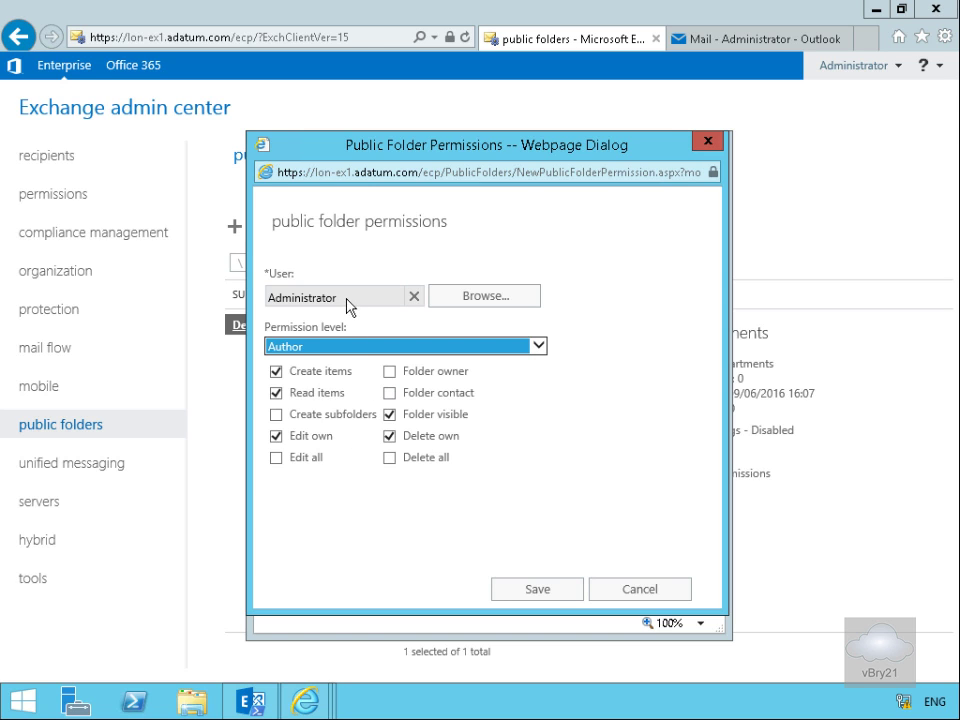
pyautogui.click(336, 348)
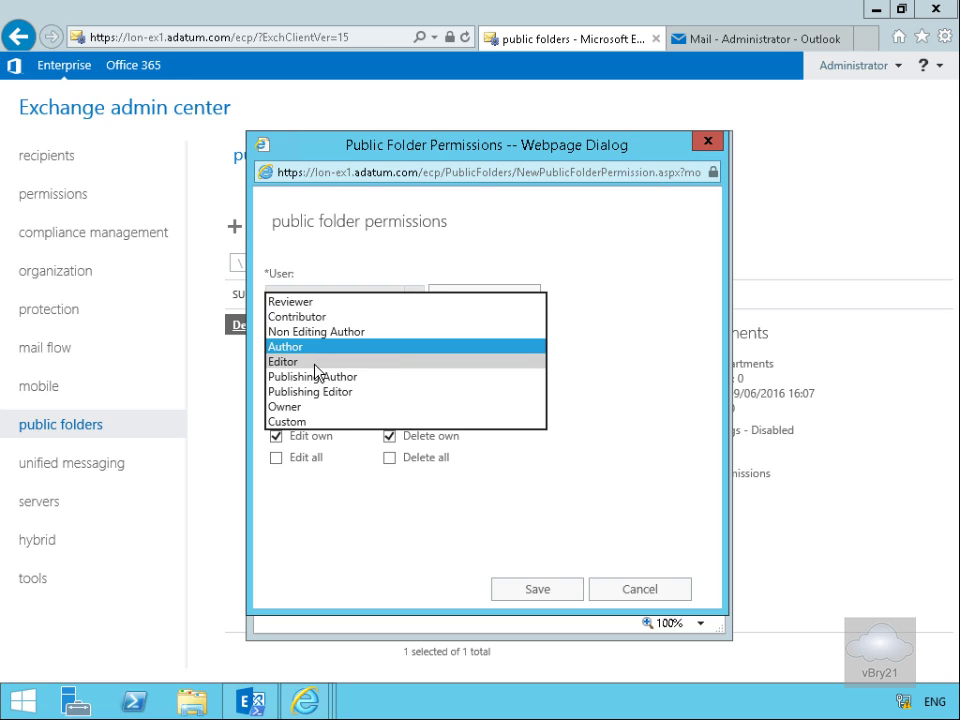
pyautogui.click(318, 362)
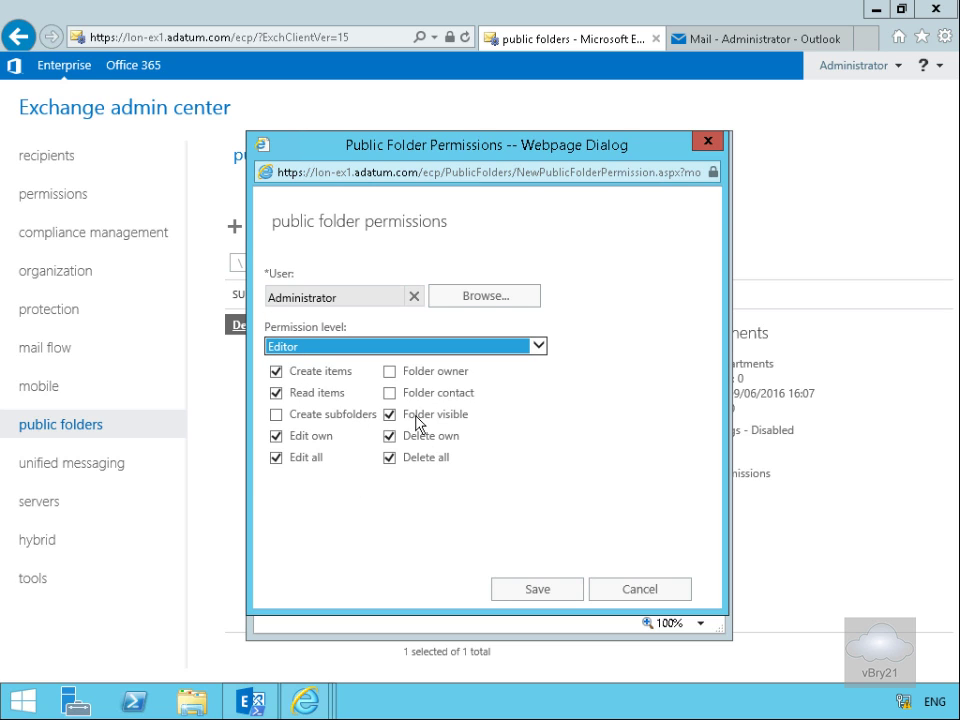
pyautogui.click(358, 348)
pyautogui.click(349, 364)
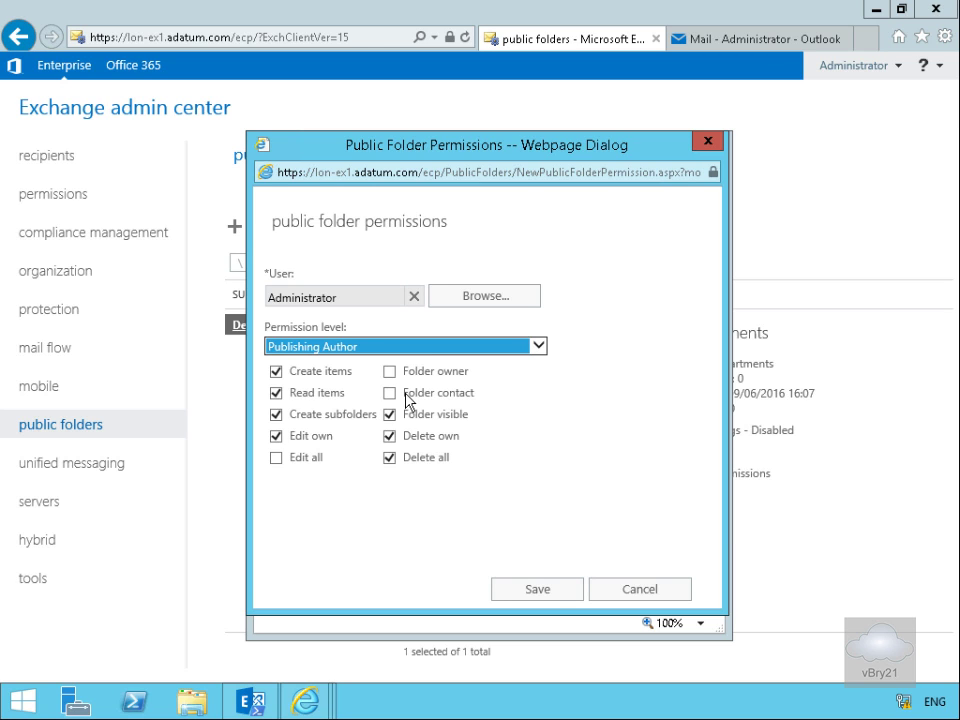
pyautogui.click(394, 350)
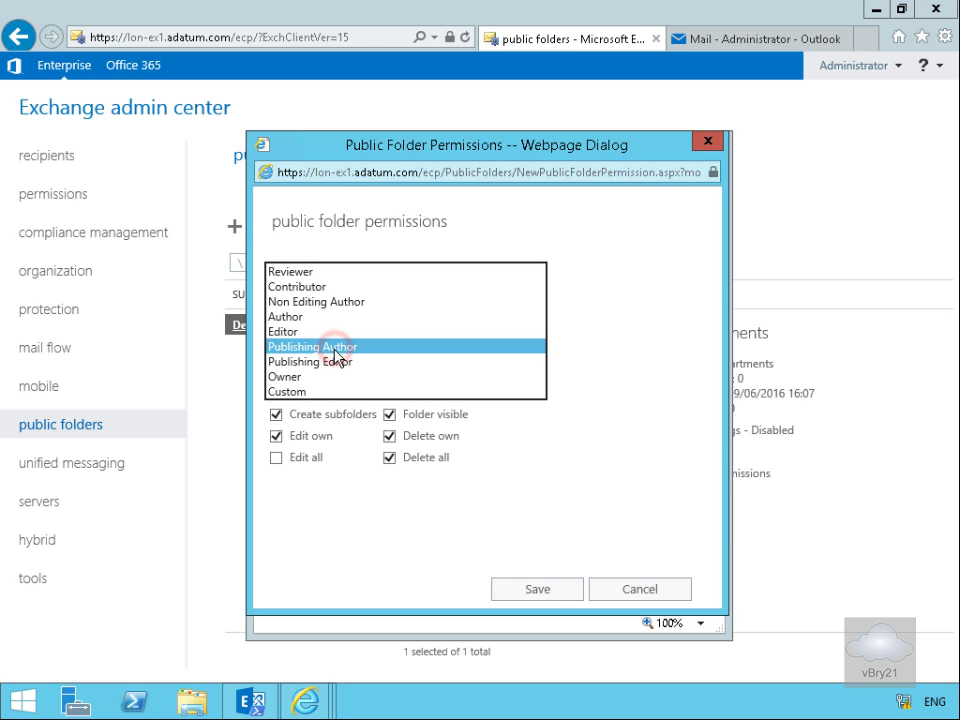
pyautogui.click(330, 360)
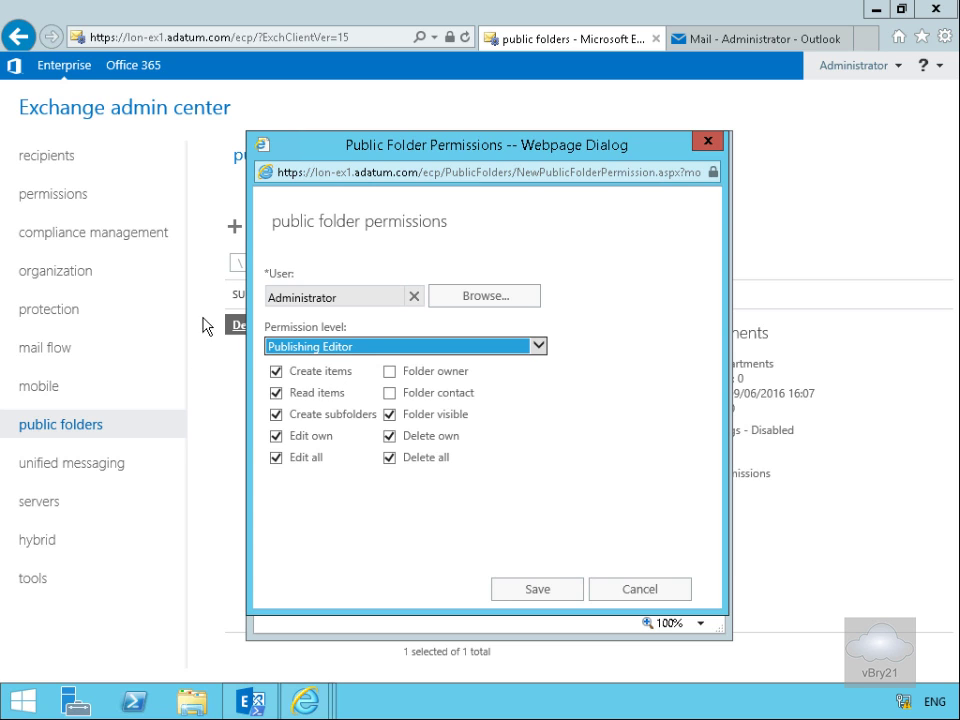
# Step: Settle on the Owner permission level for Administrator and save the entry
pyautogui.click(326, 347)
pyautogui.click(300, 362)
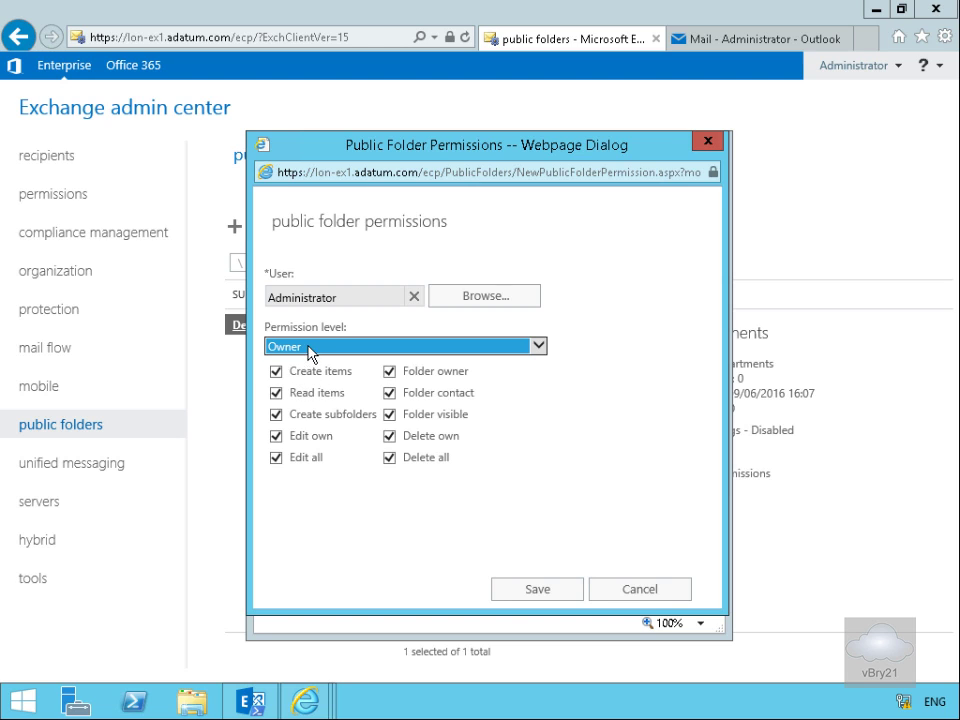
pyautogui.click(311, 350)
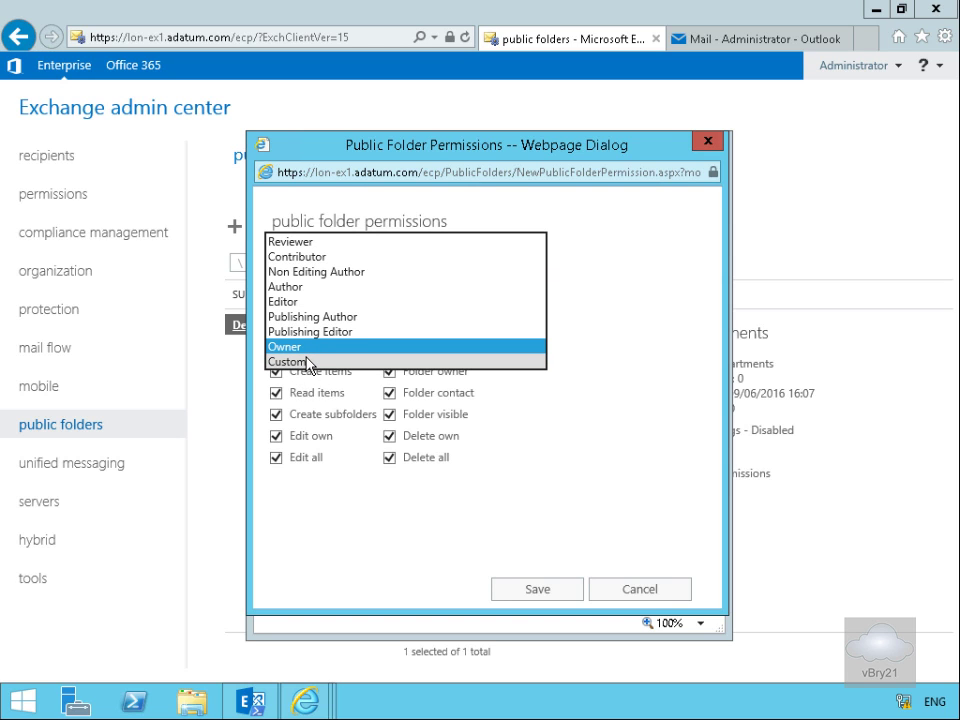
pyautogui.click(306, 348)
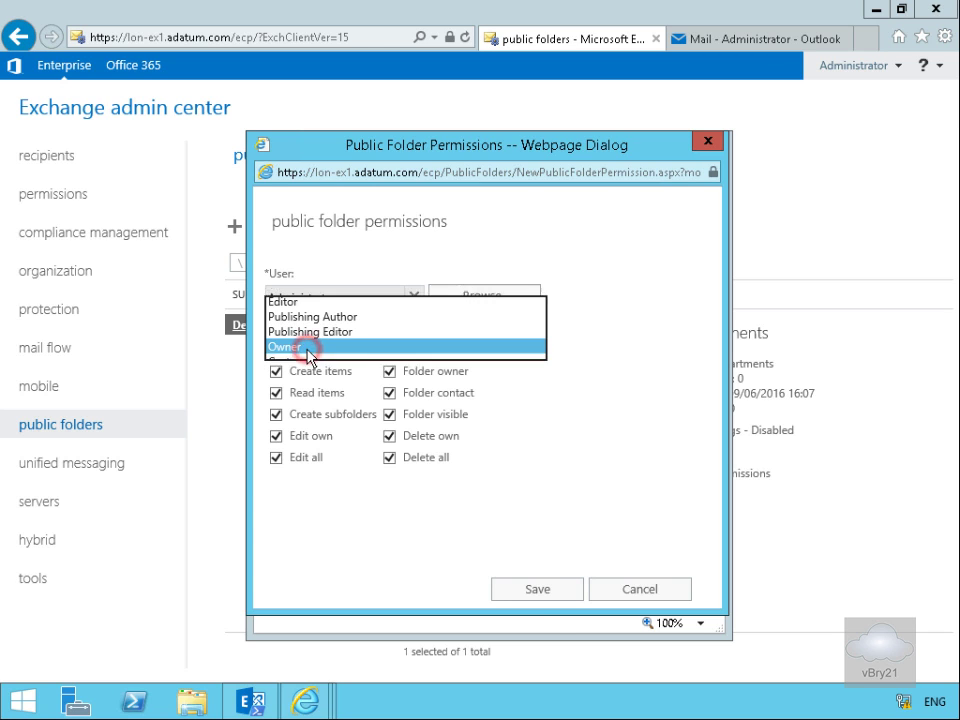
pyautogui.click(540, 590)
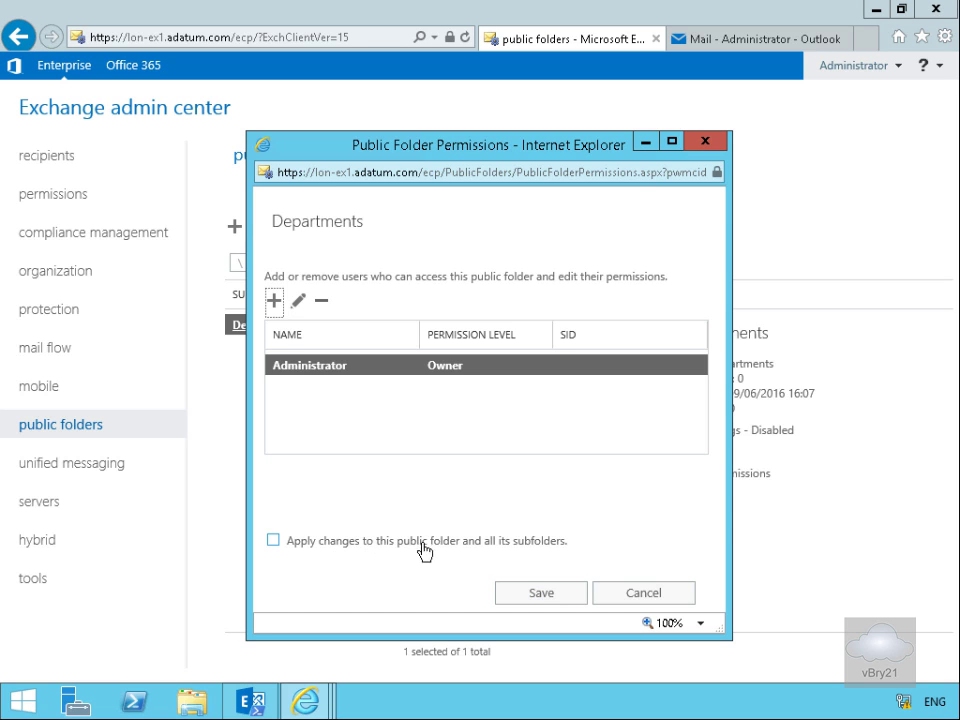
# Step: Extend the permission to all Departments subfolders, save, and dismiss the completion message
pyautogui.click(273, 541)
pyautogui.click(510, 597)
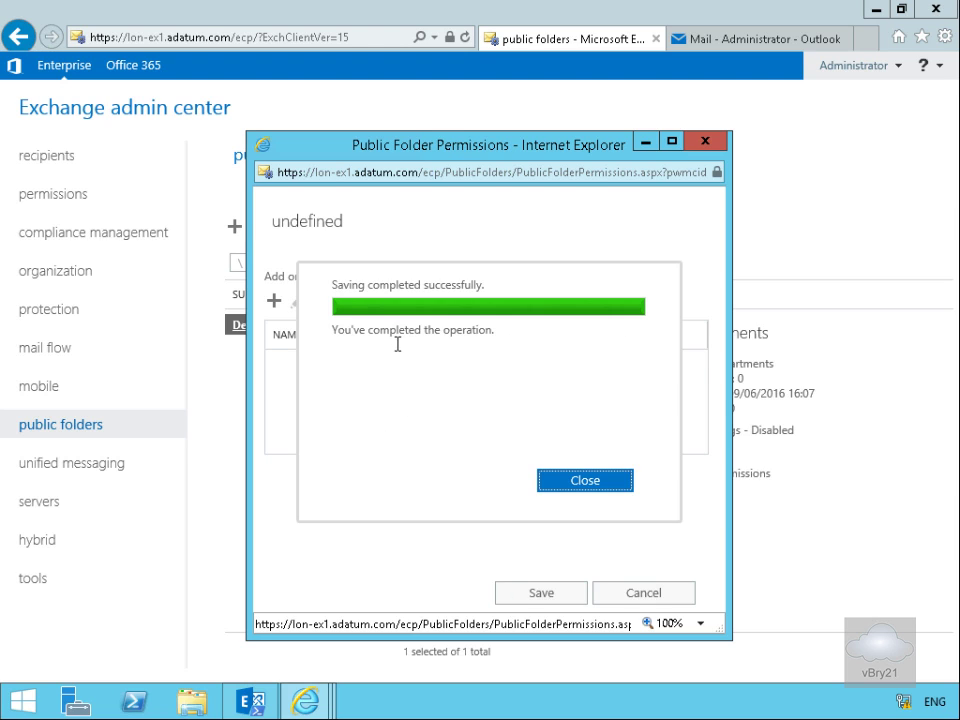
pyautogui.click(591, 479)
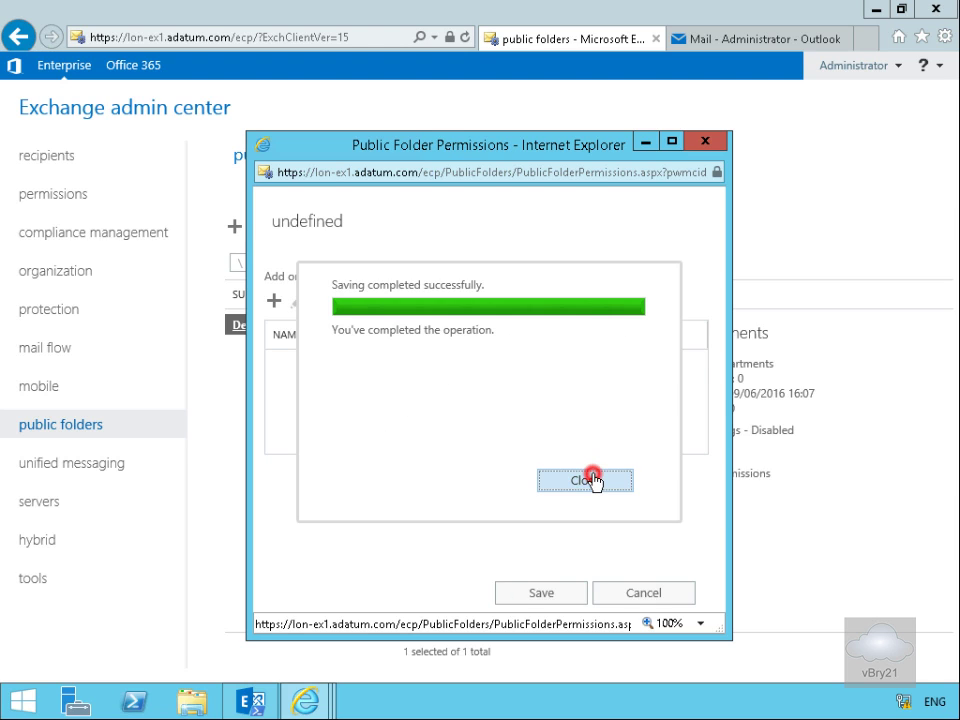